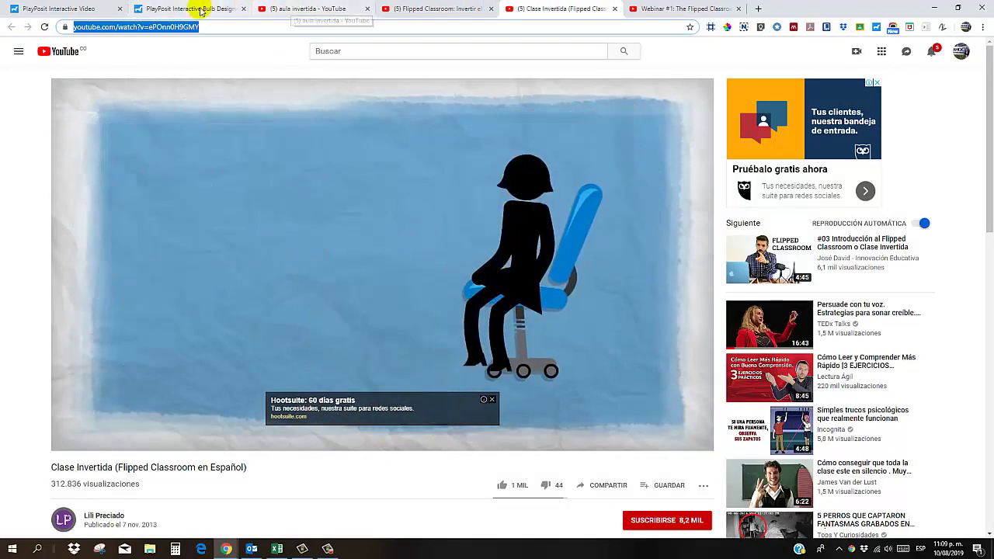
click(217, 9)
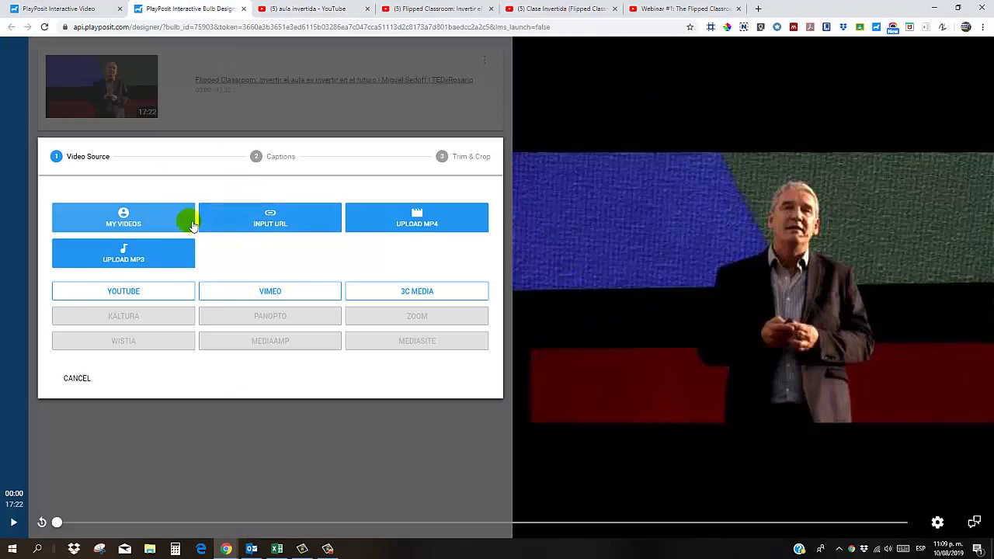
click(163, 229)
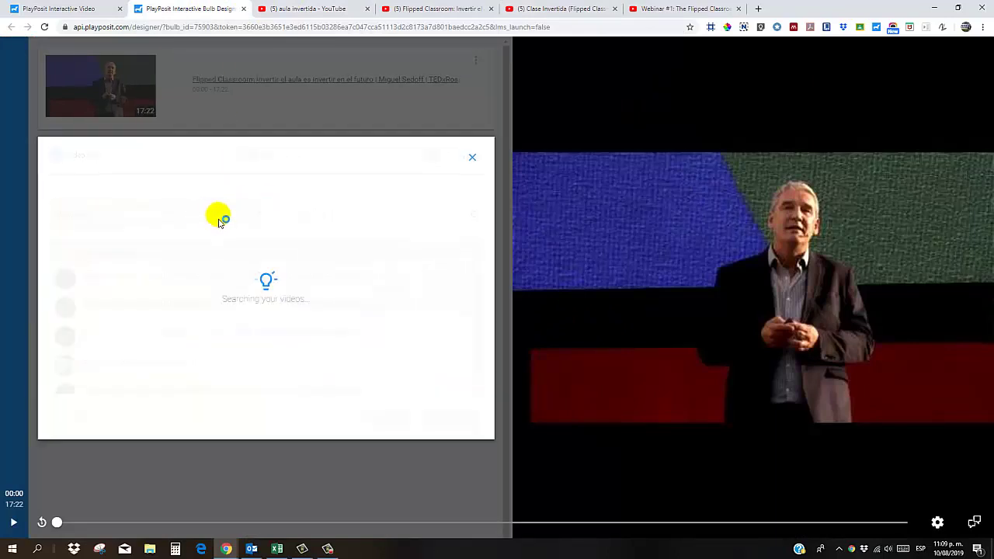
click(223, 217)
click(124, 252)
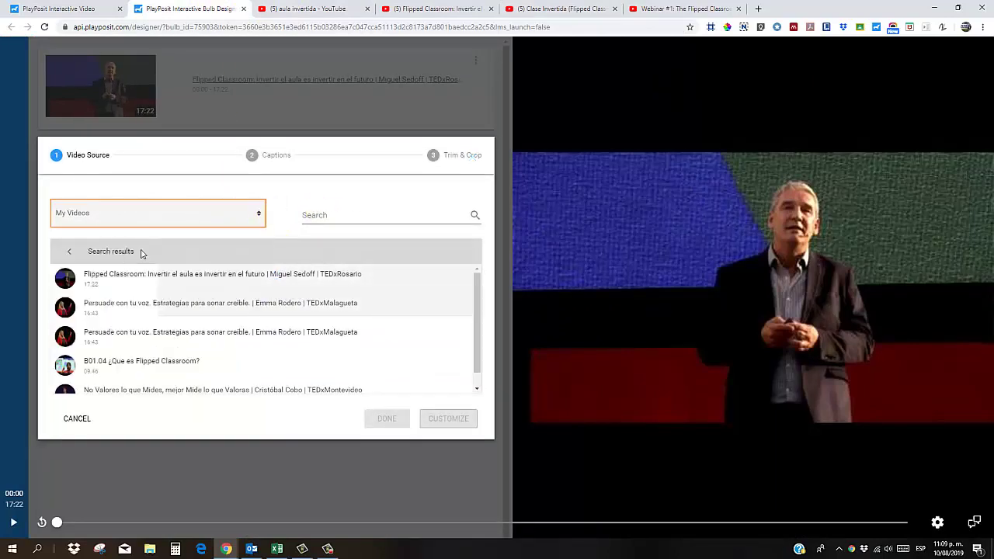
click(319, 206)
text(https://www.youtube.com/watch?v=ePOnn0H9GMY)
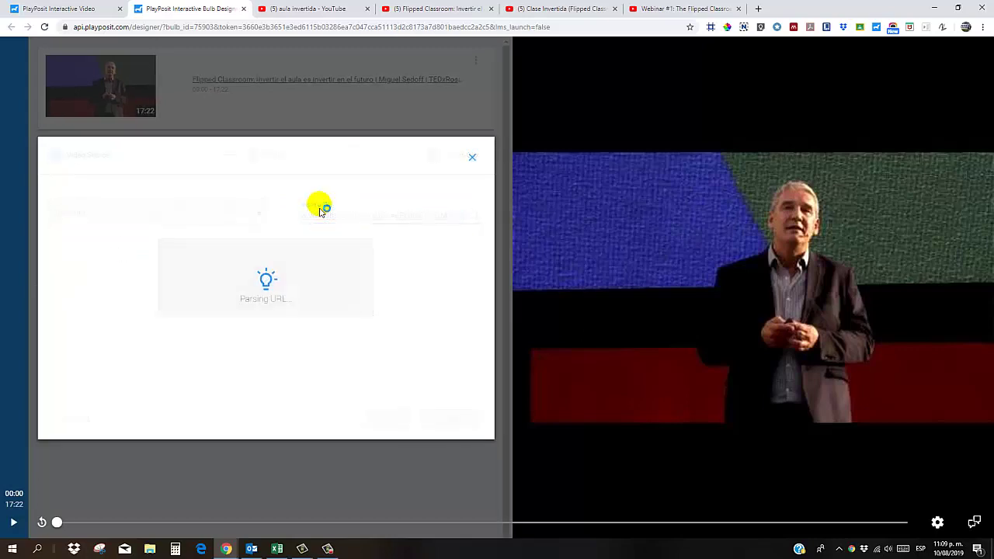
scroll(234, 451, down, 2)
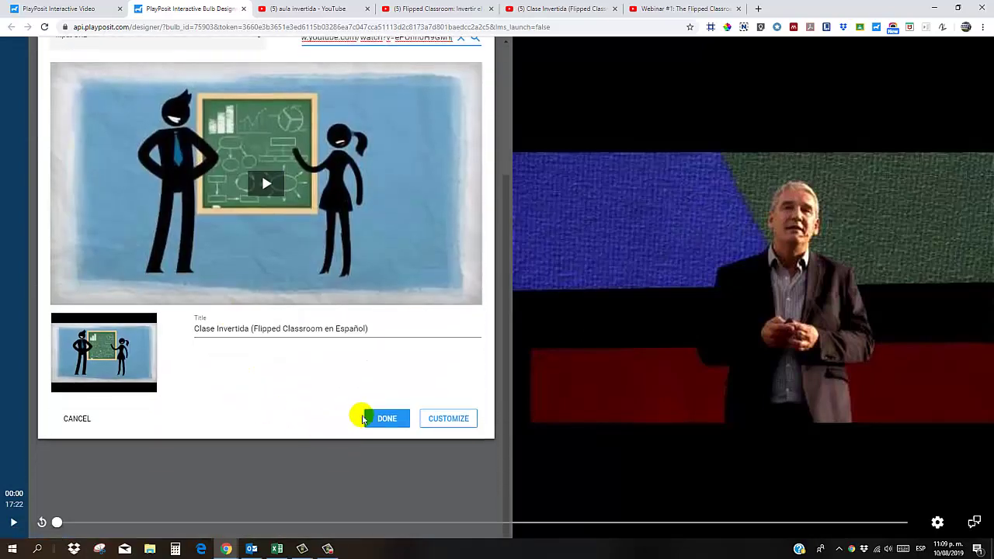
click(383, 418)
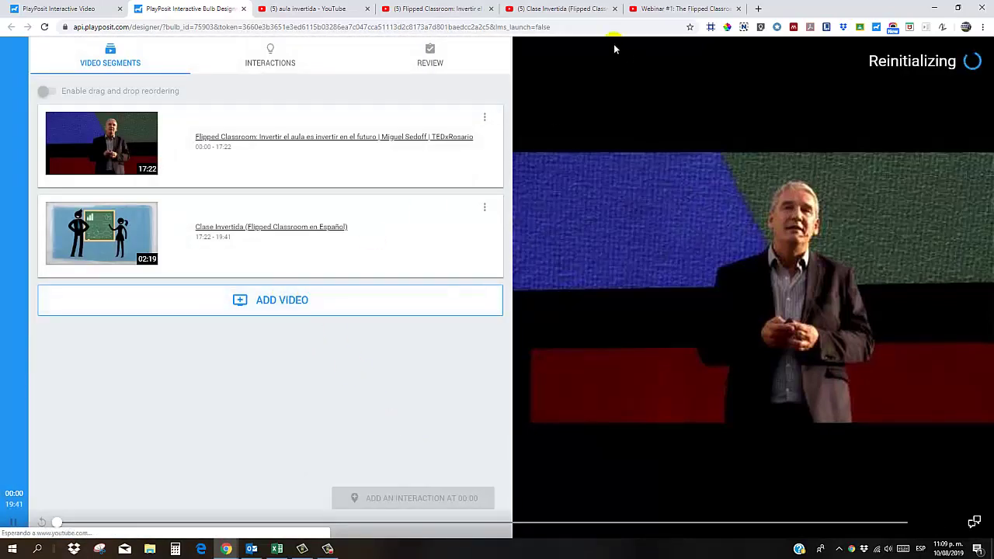
- Close the three YouTube tabs of the "aula invertida" search, the Flipped Classroom talk and the Clase Invertida video
click(368, 9)
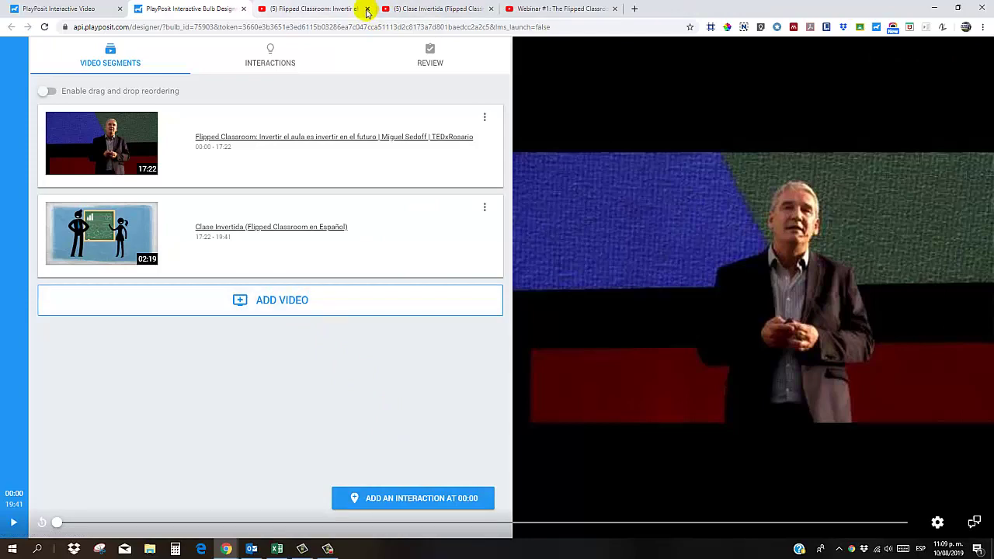
click(367, 9)
click(368, 9)
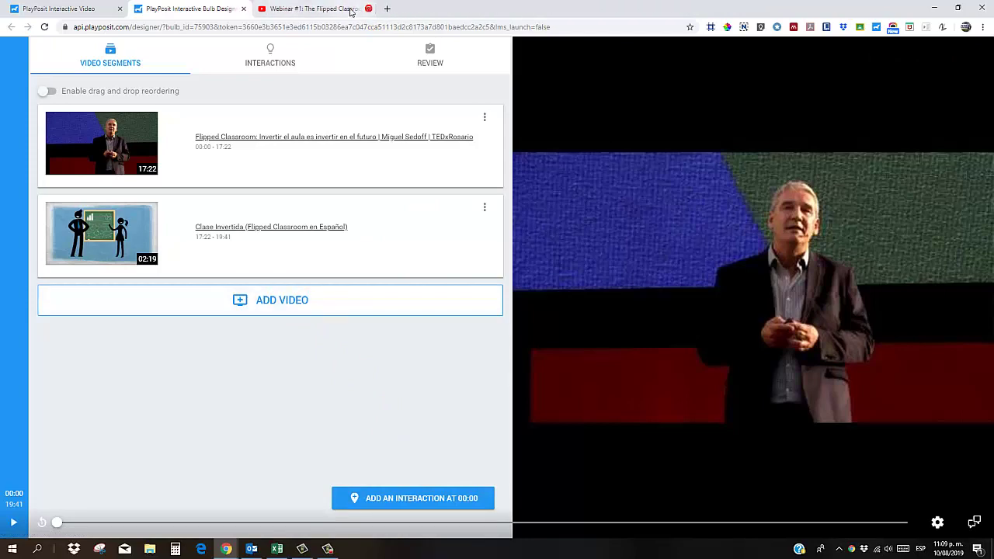
- Copy the web address of the YouTube video "Webinar #1: The Flipped Classroom" and close its tab
click(340, 11)
click(244, 30)
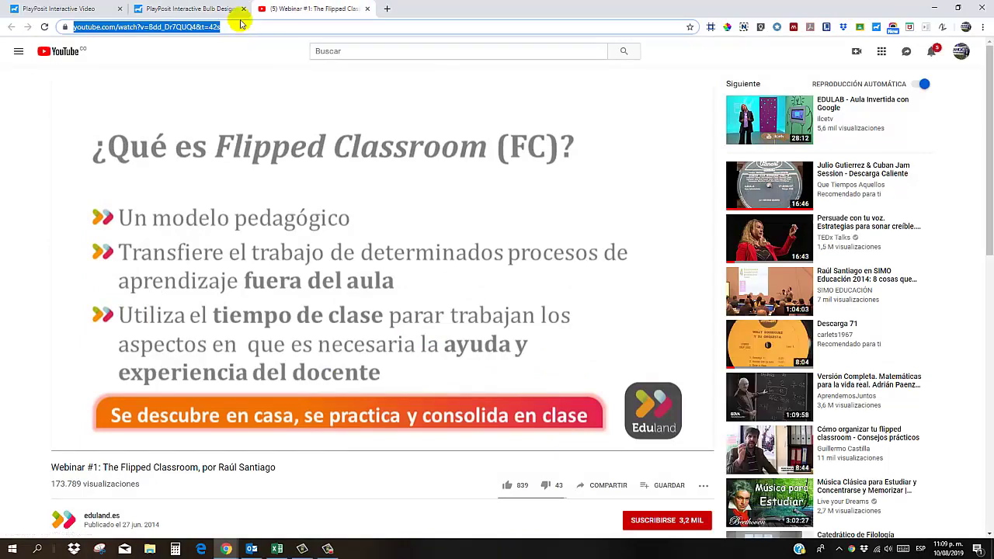
click(366, 9)
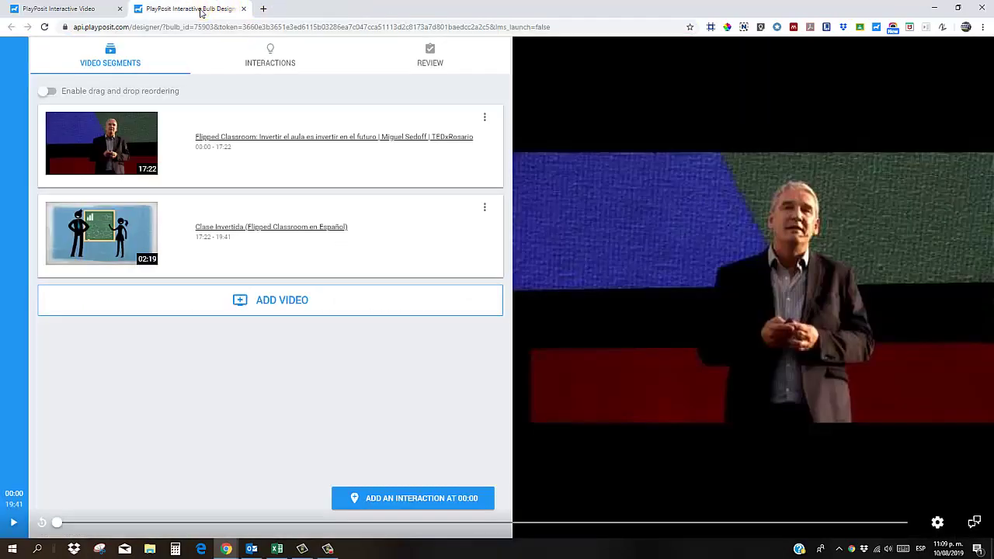
- Add the copied "Webinar #1: The Flipped Classroom" link as another video segment through the Input URL source
click(240, 300)
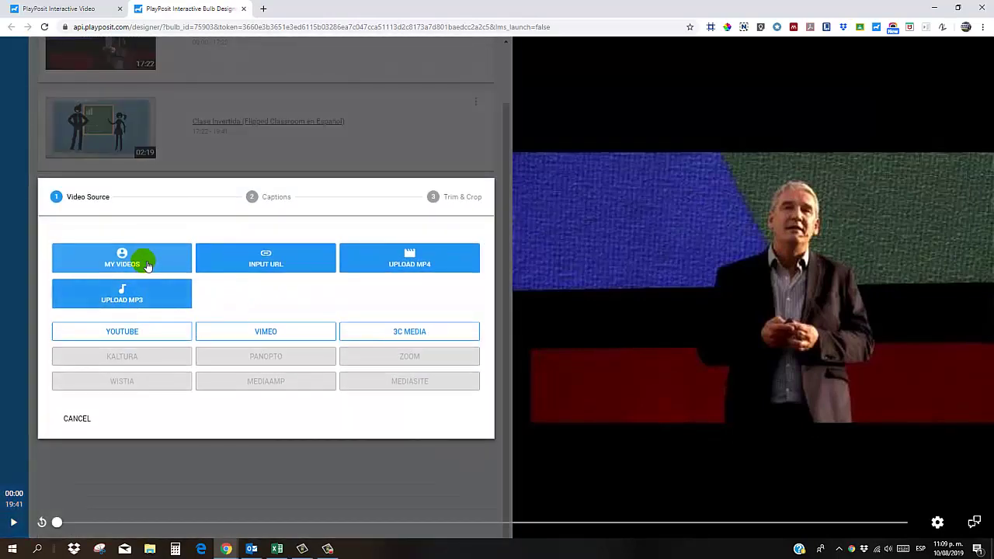
click(148, 265)
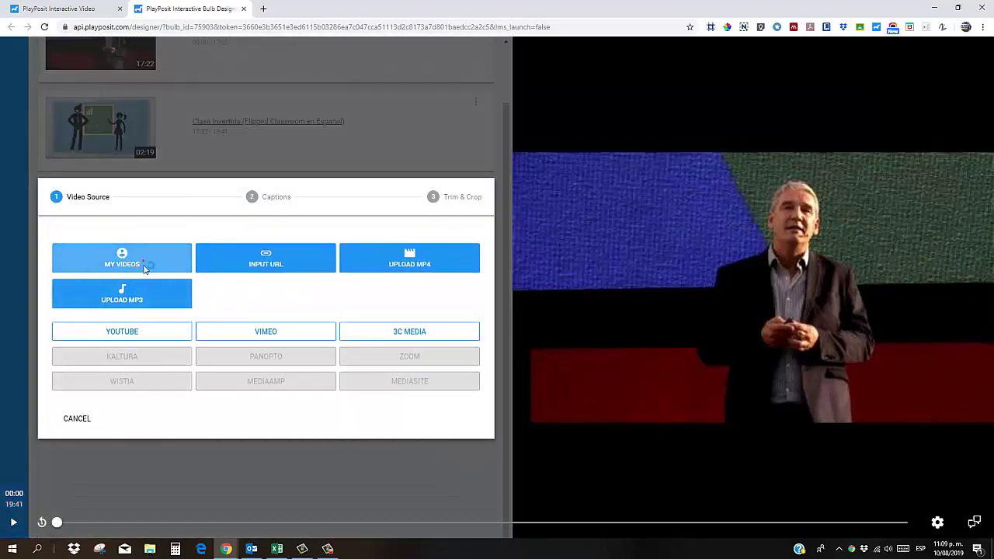
click(157, 330)
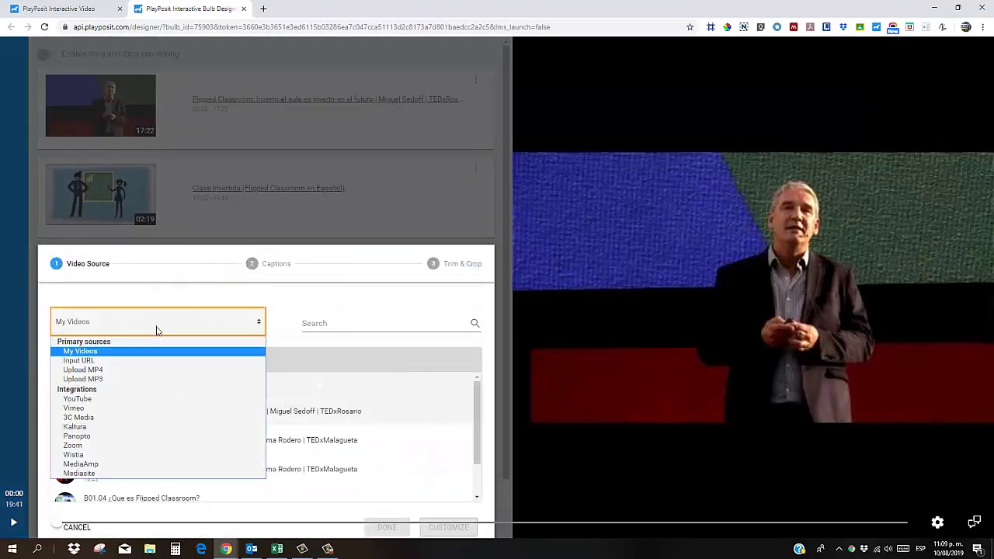
click(125, 360)
click(361, 327)
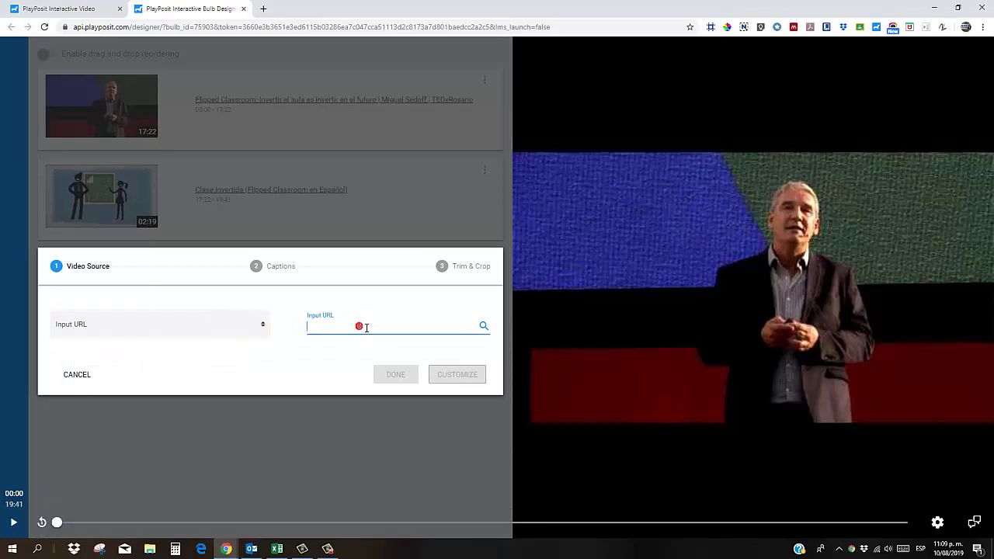
text(https://www.youtube.com/watch?v=Bdd_D77GGQ4&t=42s)
scroll(270, 329, down, 4)
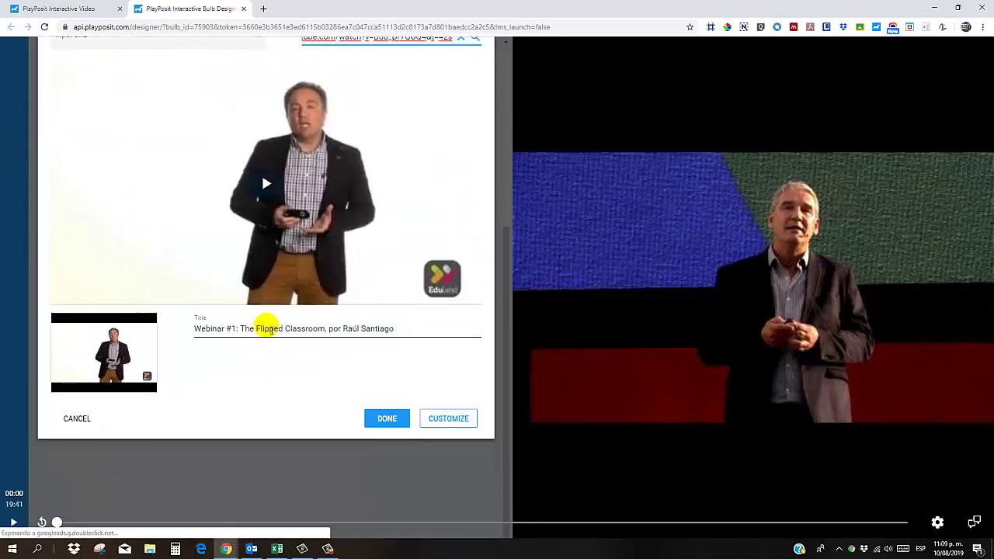
click(390, 419)
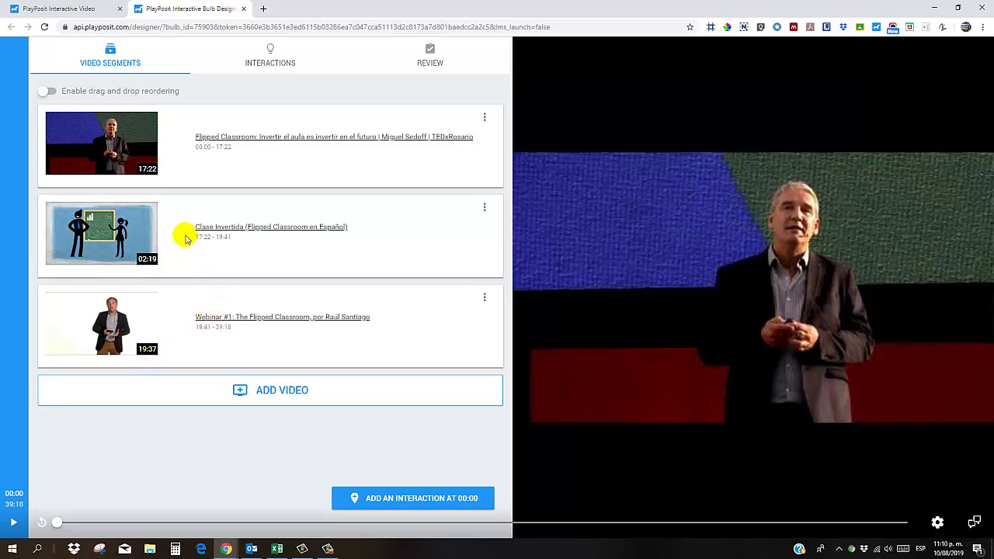
- Trim the first video segment, the TEDxRosario talk, to the part from about 08:49 to 09:08
click(486, 118)
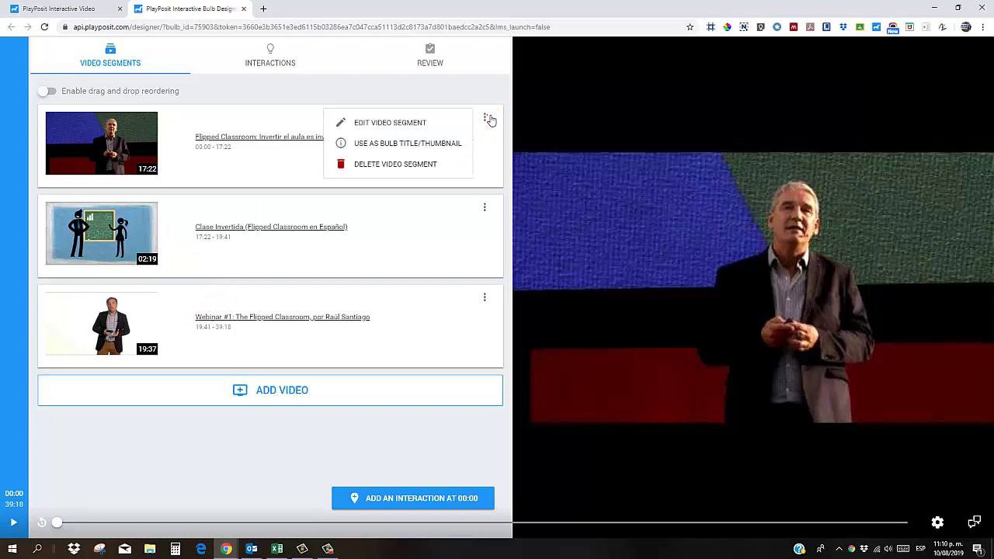
click(399, 124)
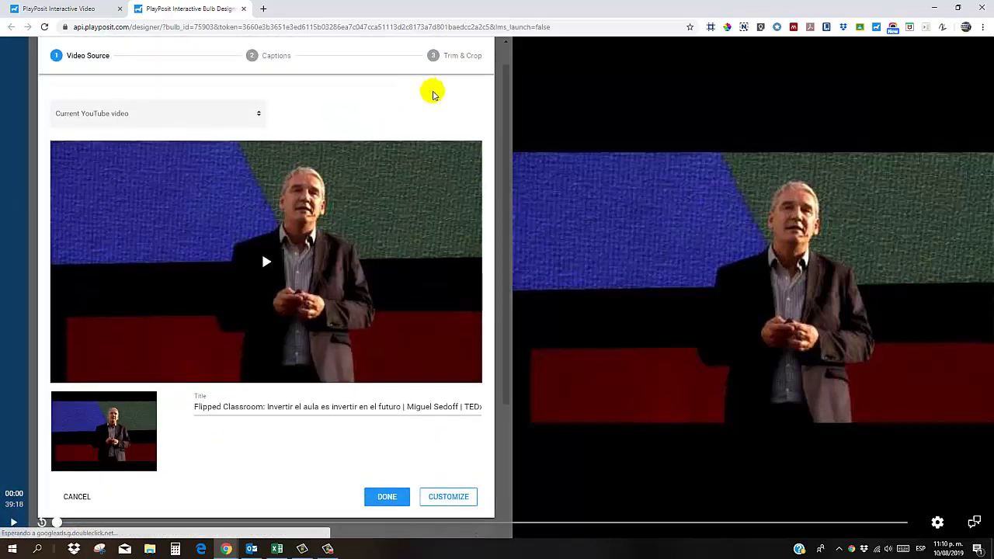
click(432, 57)
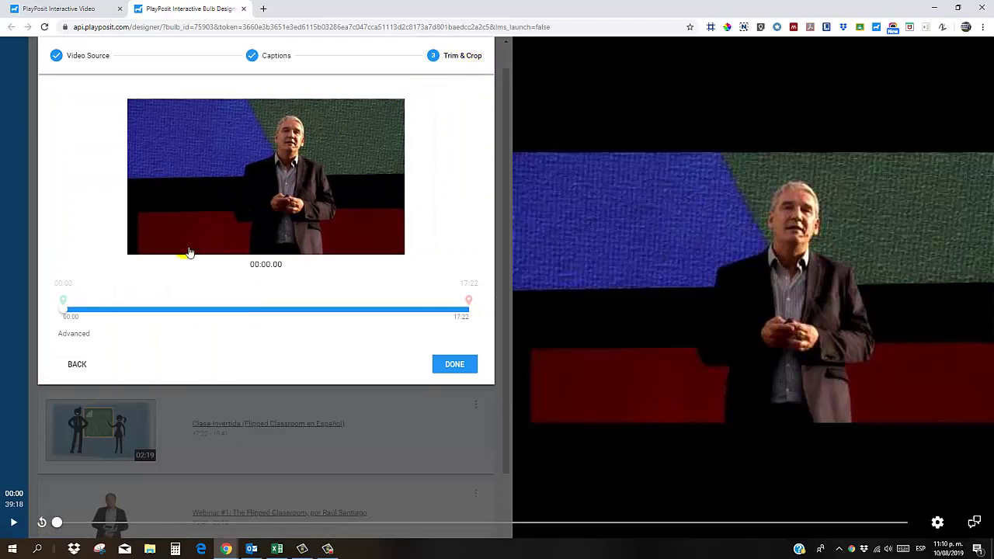
click(70, 308)
drag(74, 312, 277, 306)
drag(472, 301, 279, 324)
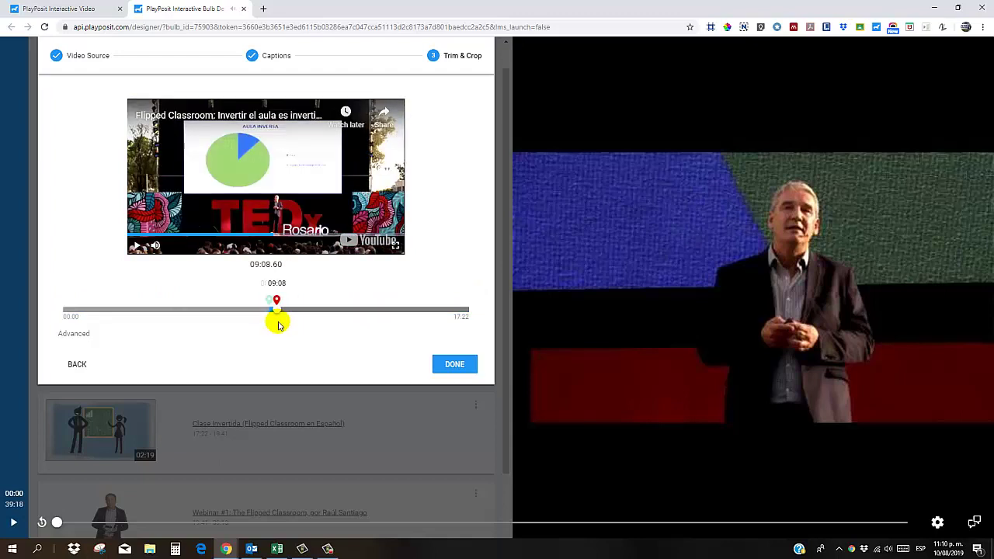
click(272, 301)
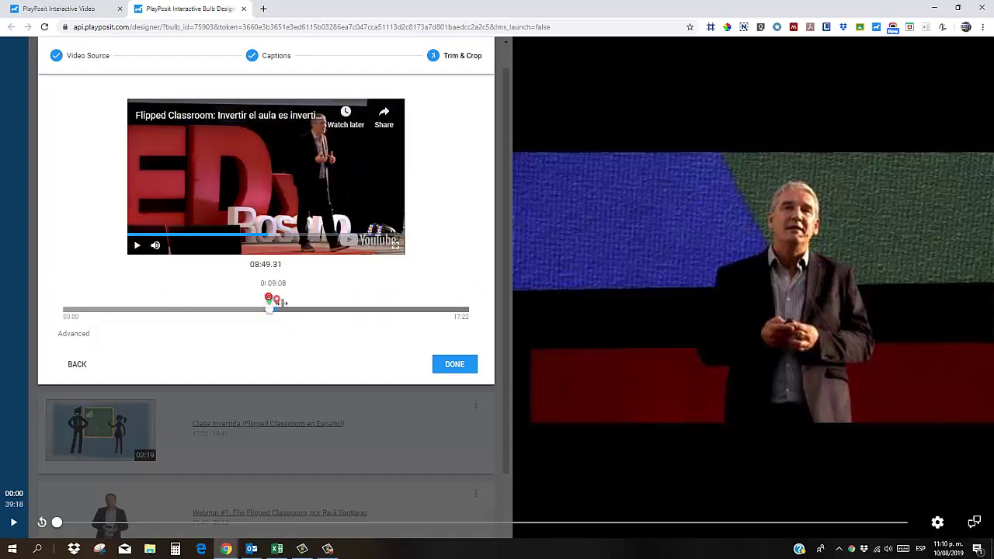
click(466, 364)
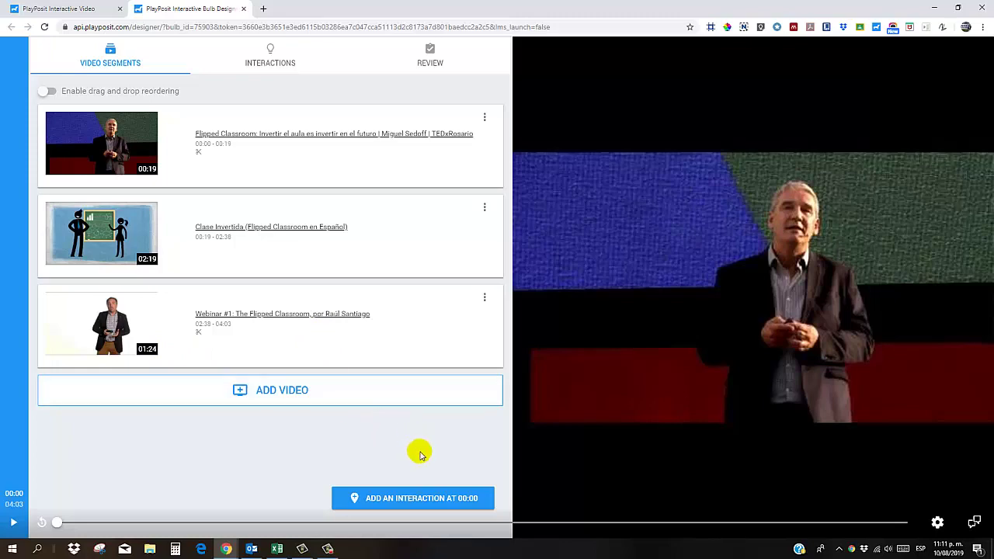
- Play the video to 00:15 and add a fill-in-the-blank question there reading "El qaula invetida es:" with the answers "hghg" and "ab"
click(14, 525)
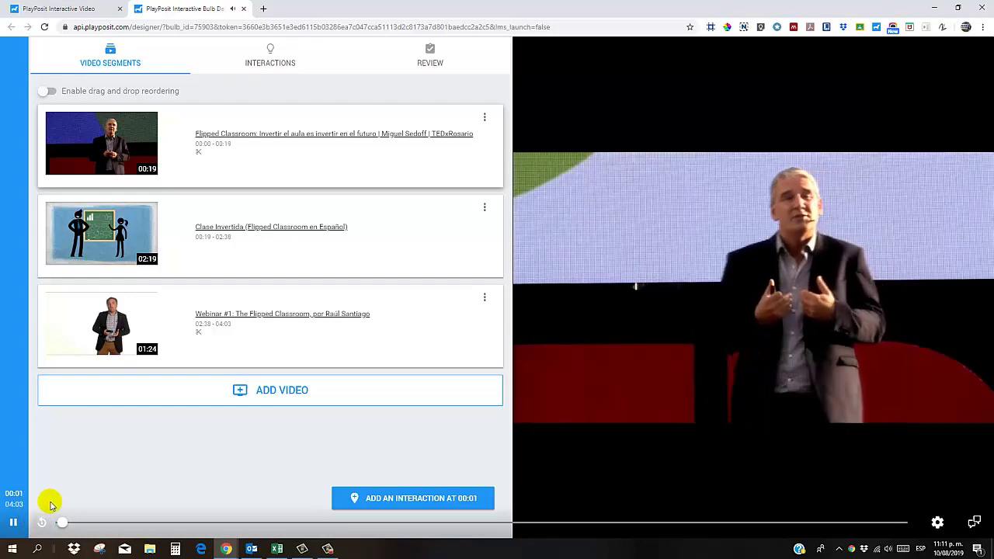
click(13, 523)
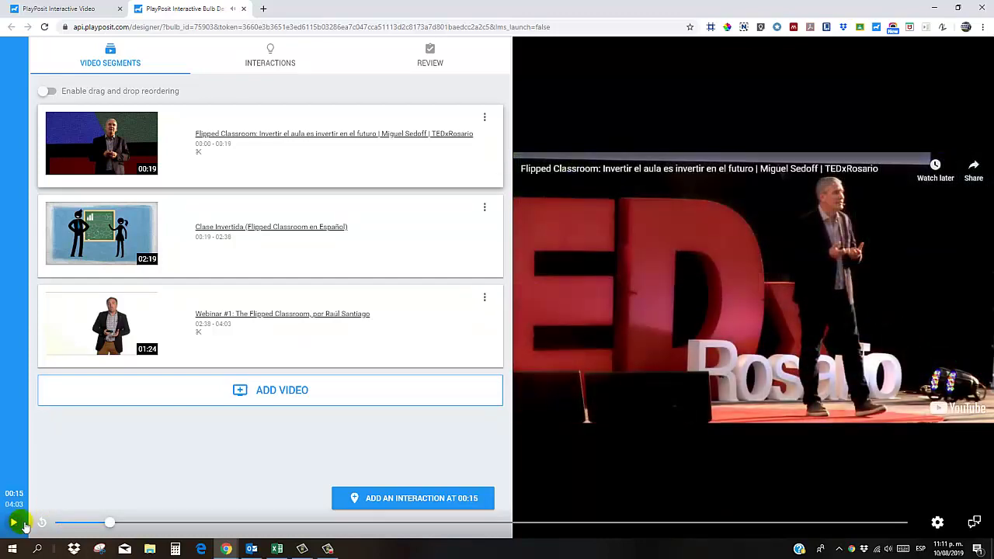
click(392, 501)
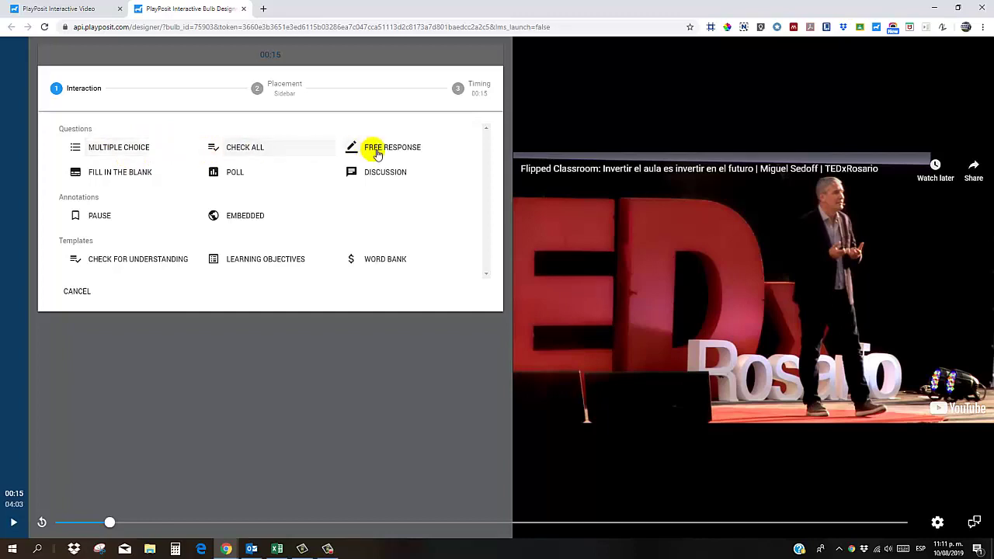
click(128, 173)
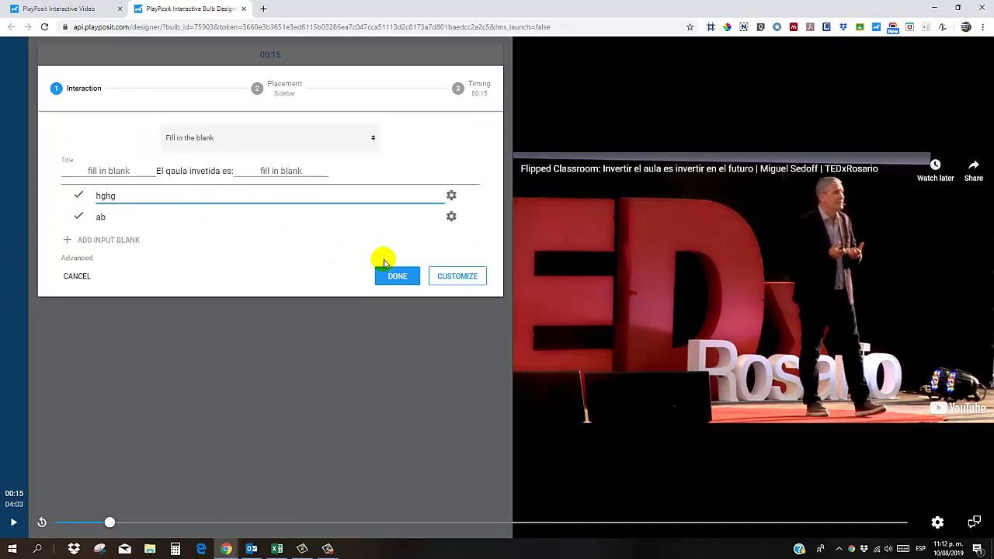
click(392, 273)
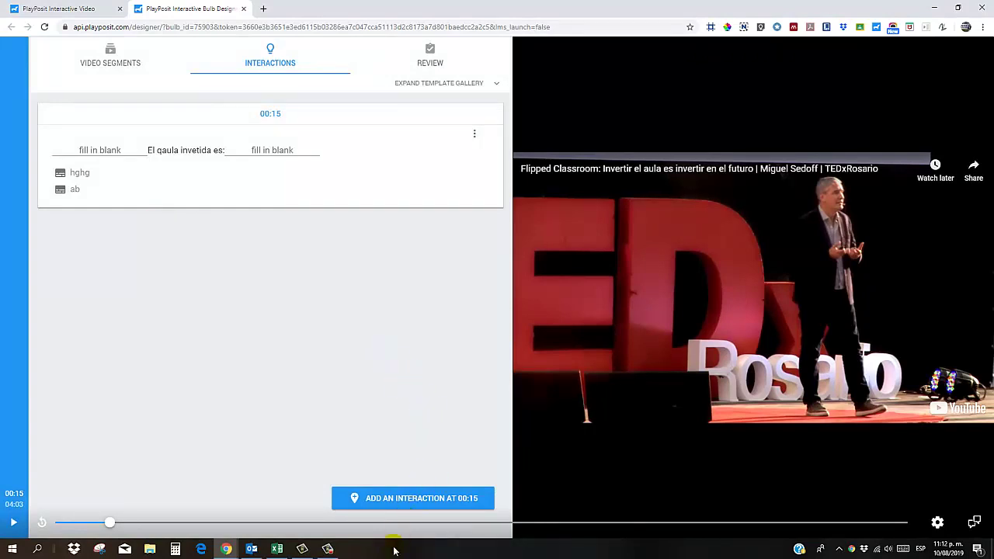
- Look through the interaction types offered at 00:15 and leave without adding one
click(411, 501)
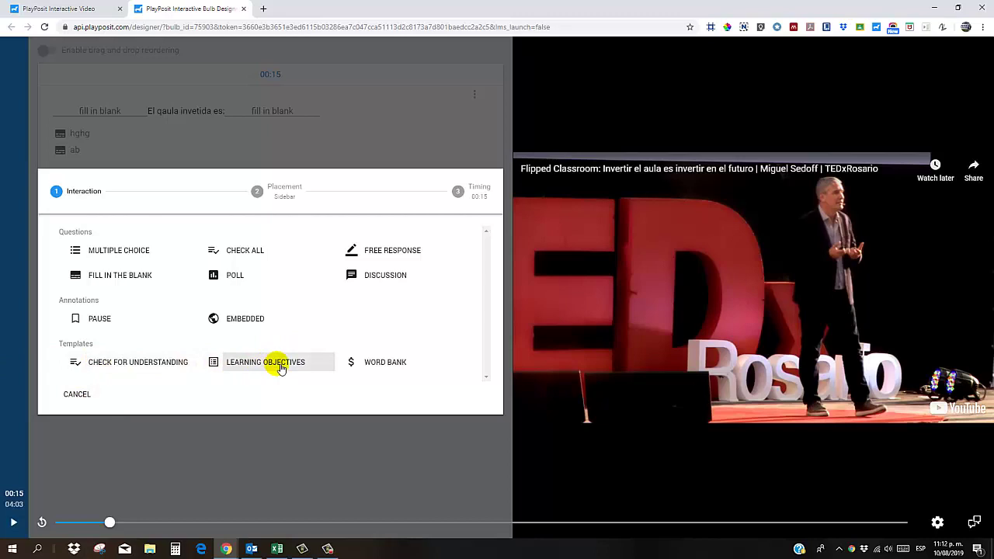
click(78, 395)
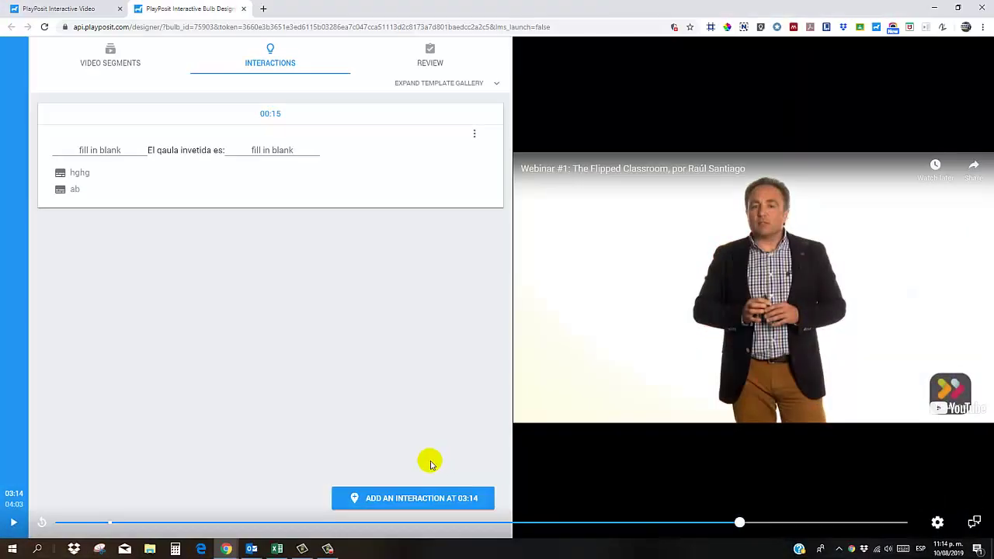
- Add a free response question at 03:14 with the text "Qué opina de:"
click(401, 498)
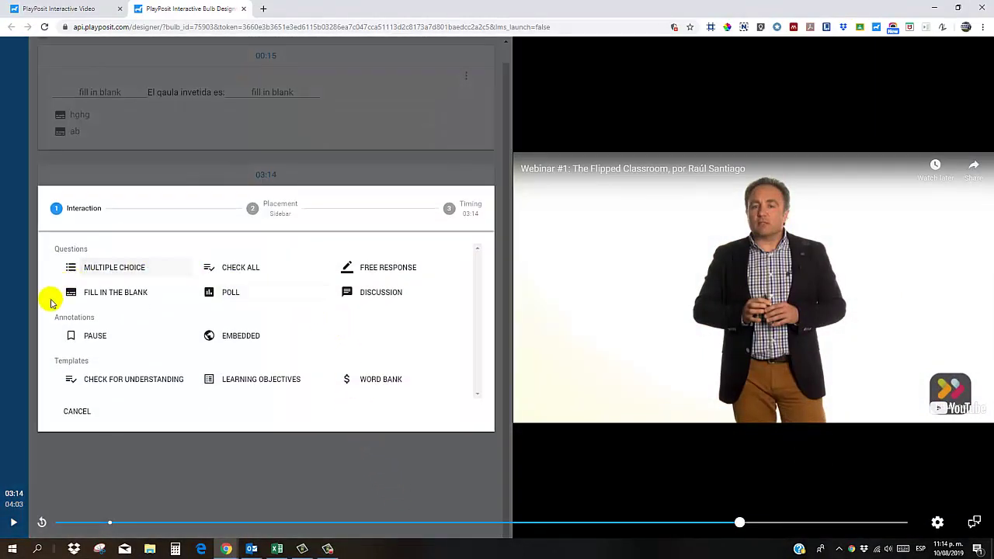
click(408, 267)
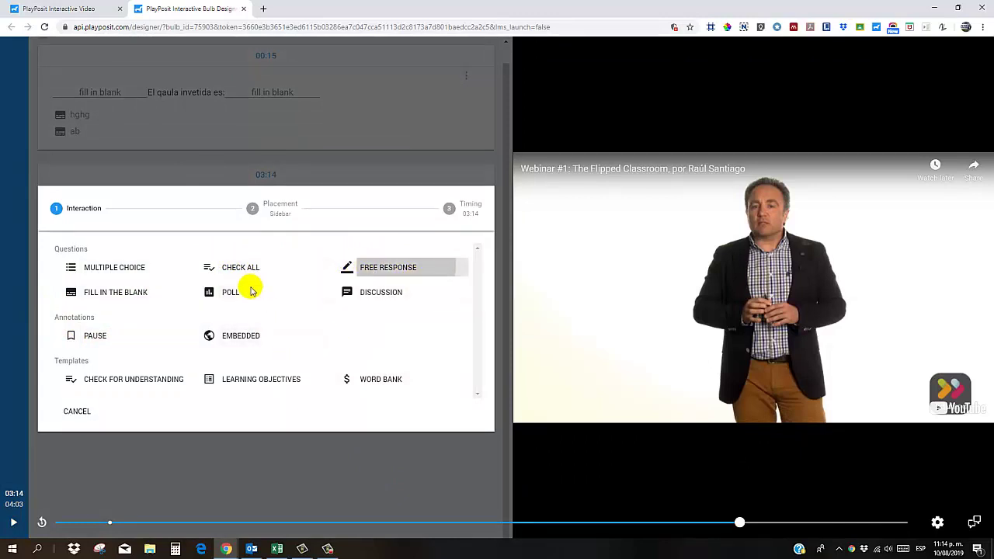
click(129, 317)
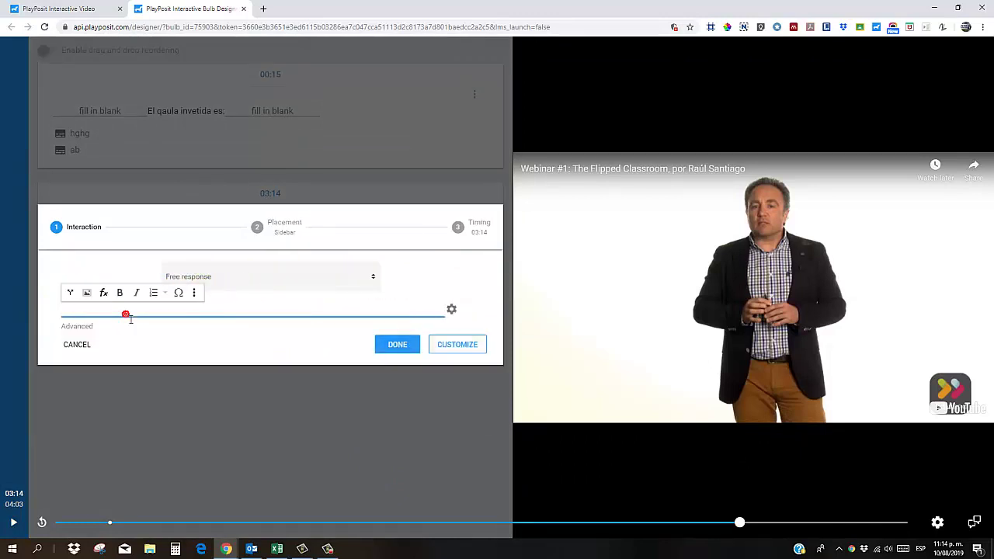
text(Qué opina de)
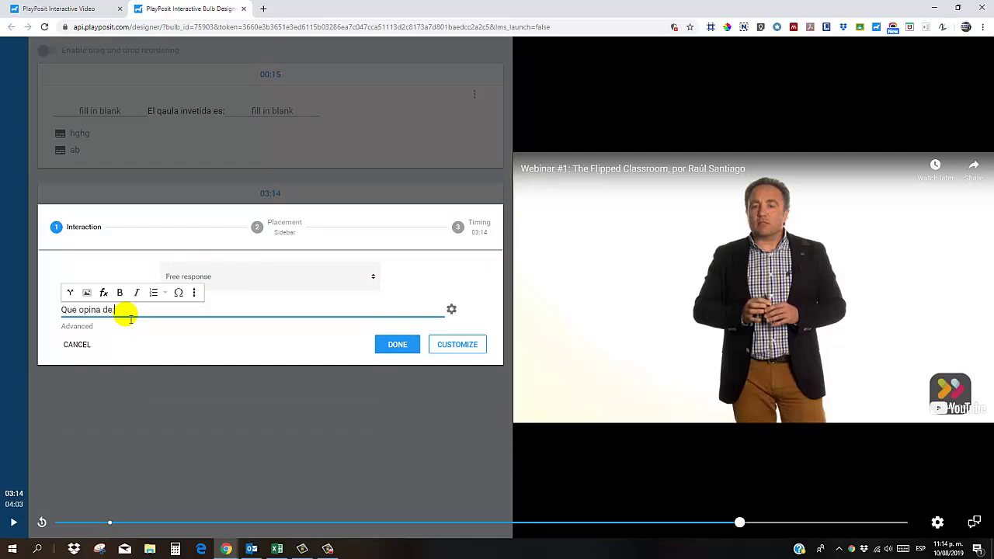
click(399, 347)
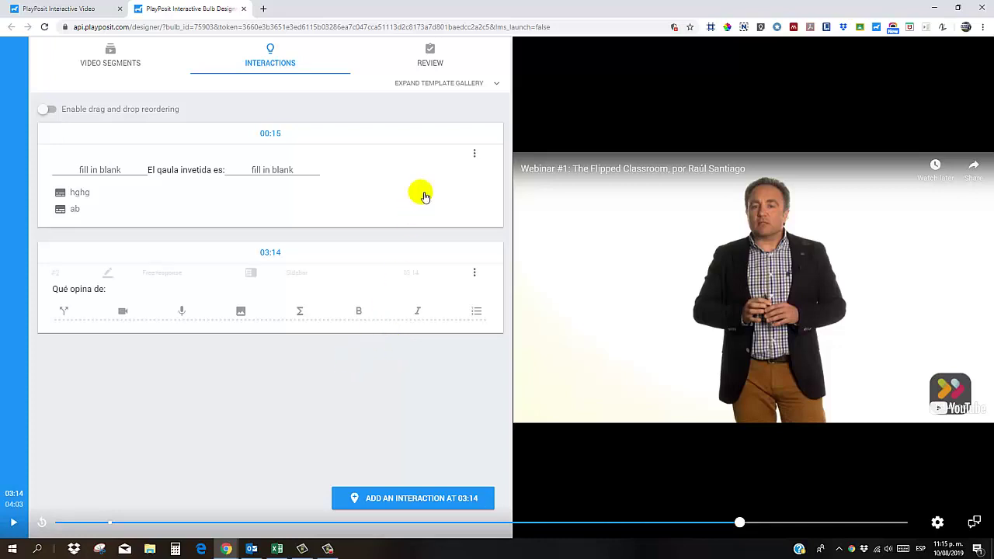
- Raise the point values of the 00:15 fill-in-the-blank question and the 03:14 free response question
click(477, 153)
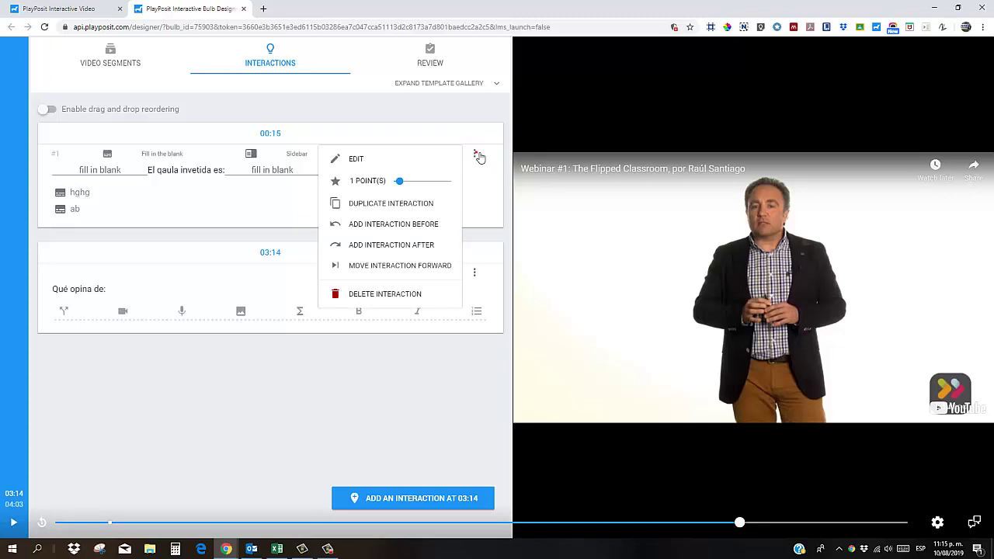
drag(399, 181, 411, 182)
click(476, 273)
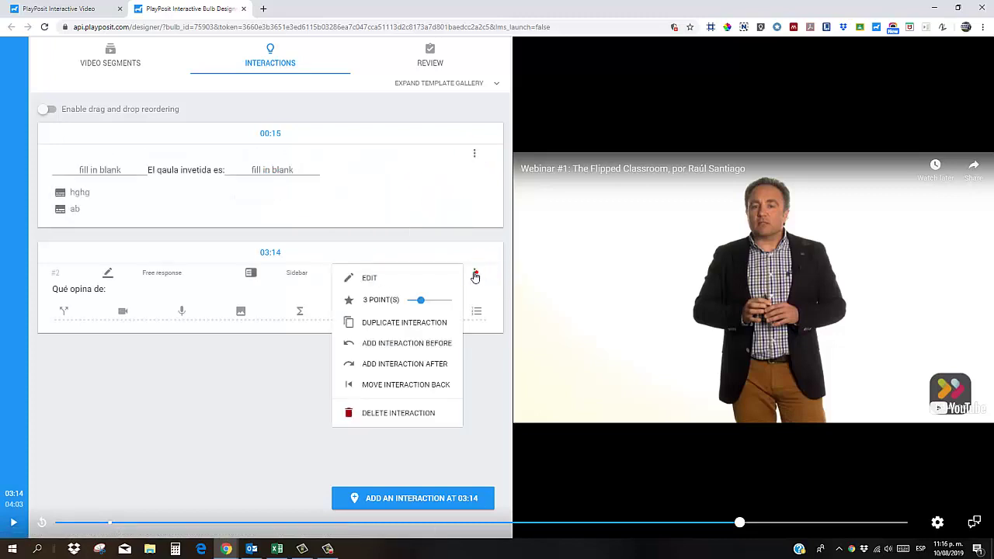
drag(420, 300, 440, 299)
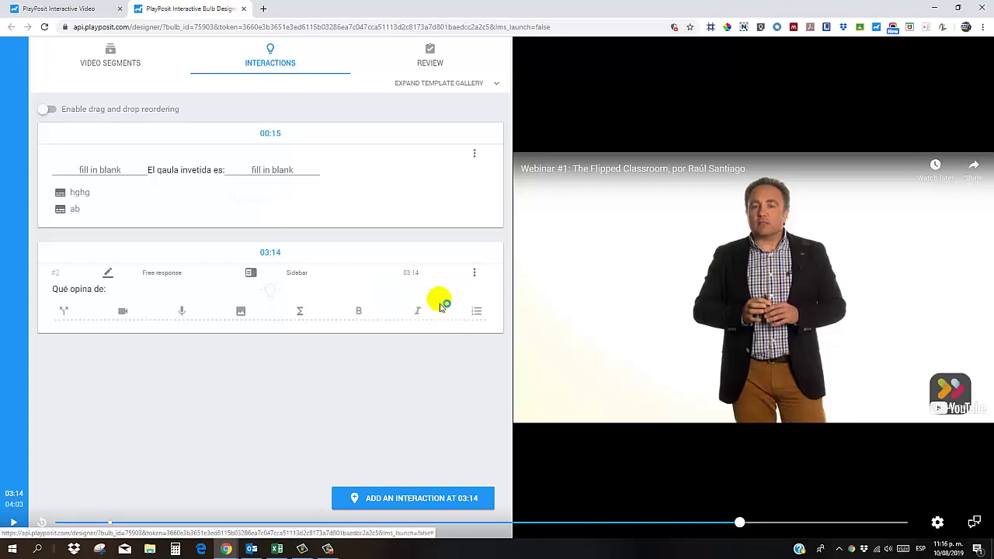
click(475, 156)
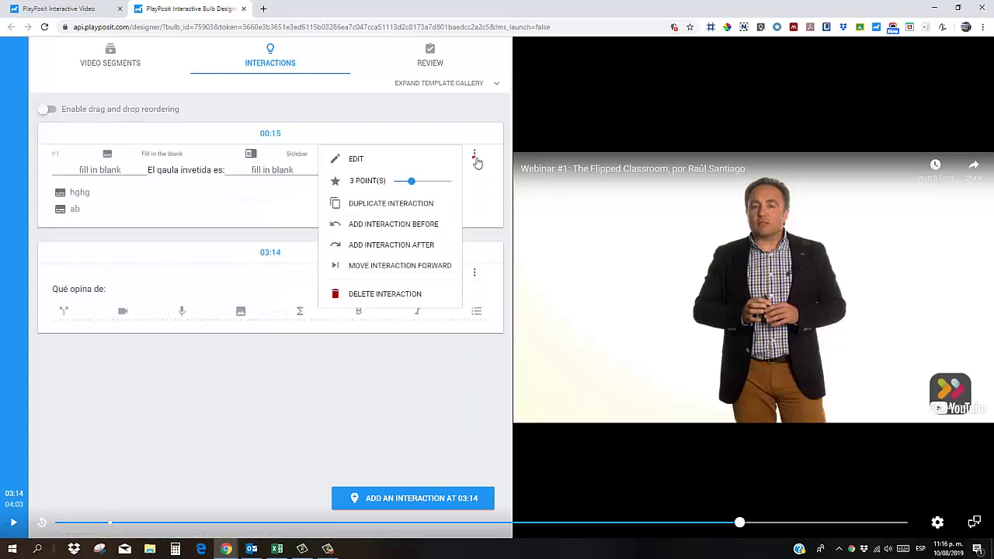
mouse_move(412, 182)
mouse_down()
mouse_move(399, 183)
mouse_move(422, 184)
mouse_up()
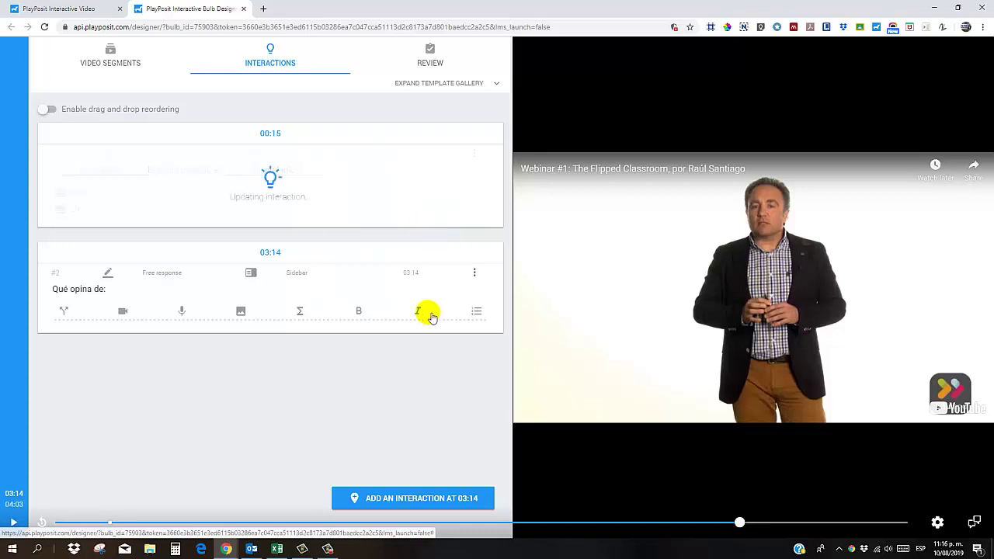
click(386, 304)
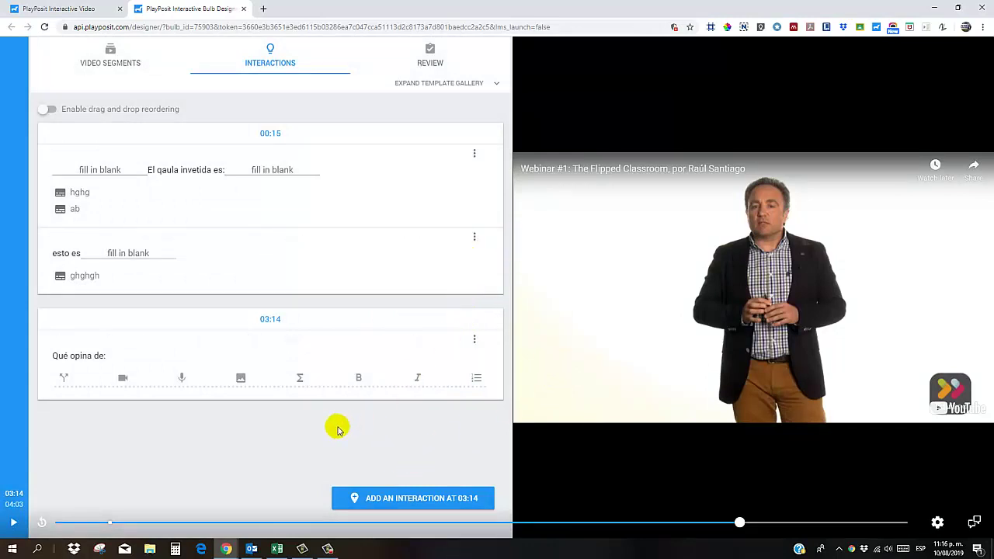
- Exit the video segment stepper and save the changes made to the segment
key(Escape)
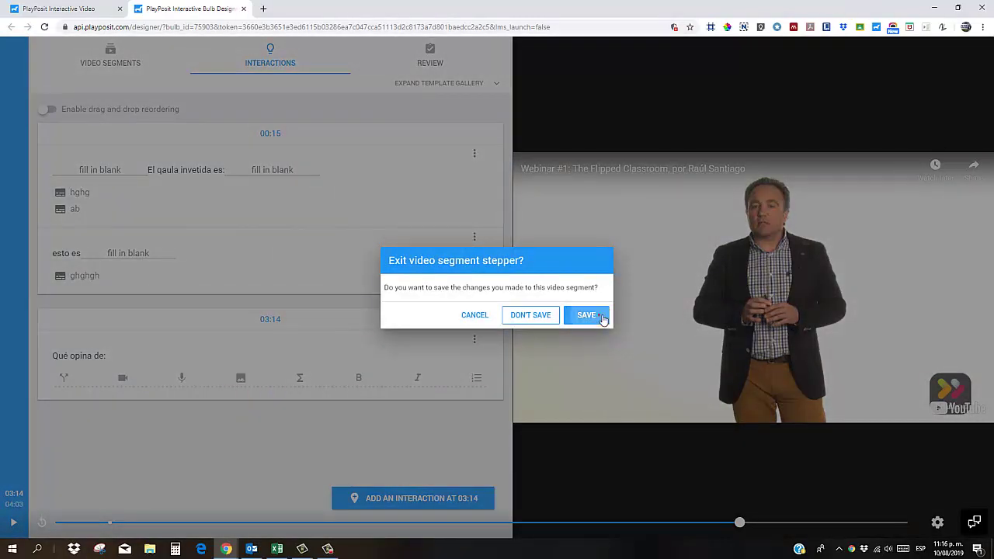
click(598, 316)
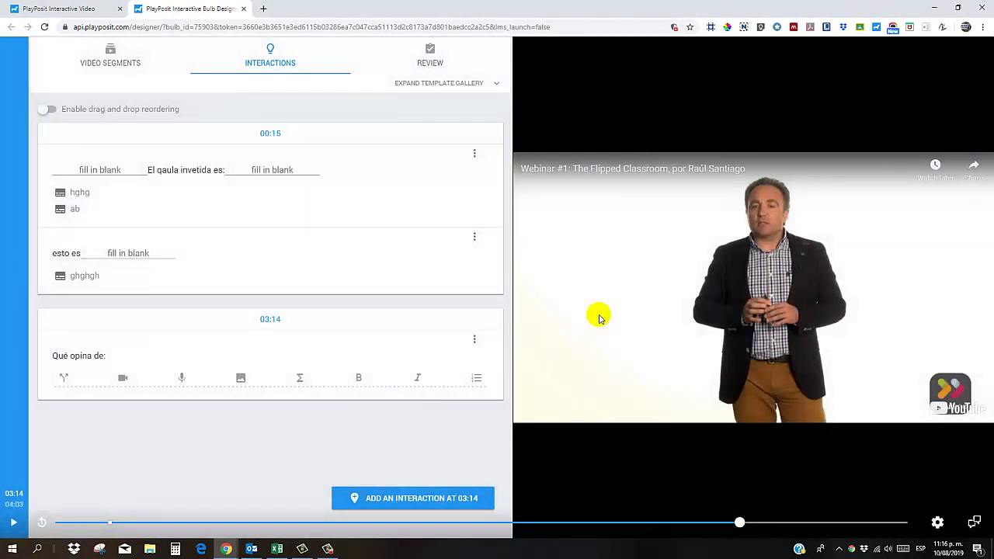
key(Escape)
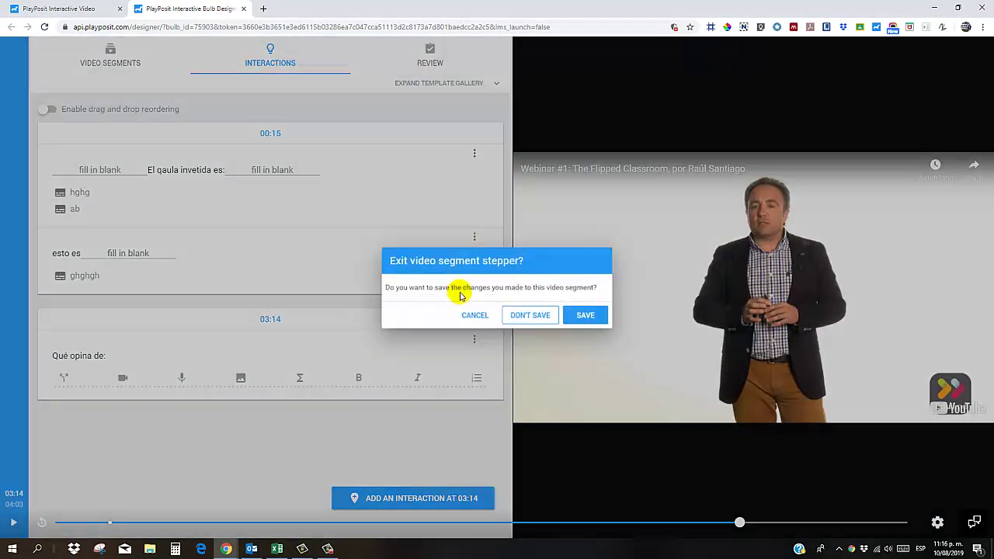
click(575, 313)
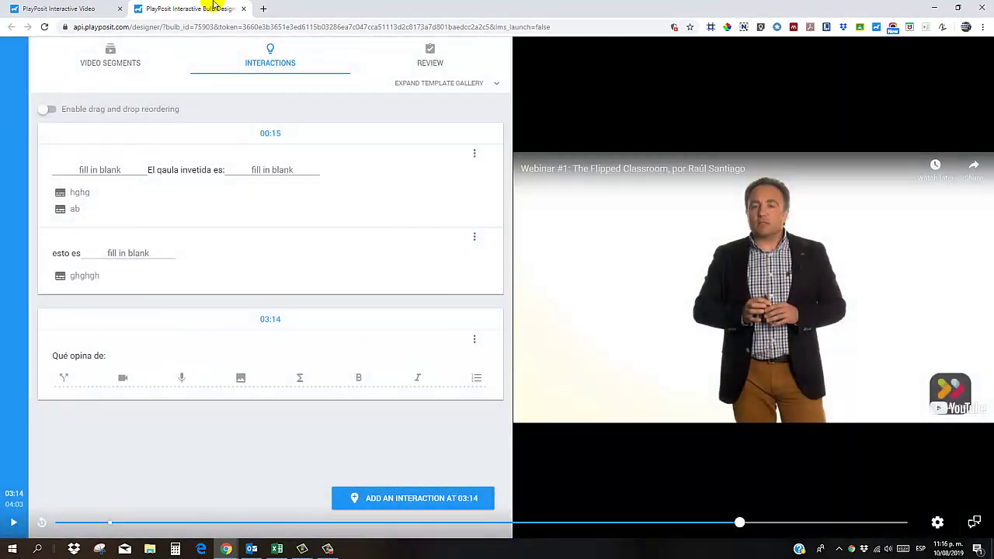
- Return to the My Bulbs page and reload its list
click(107, 9)
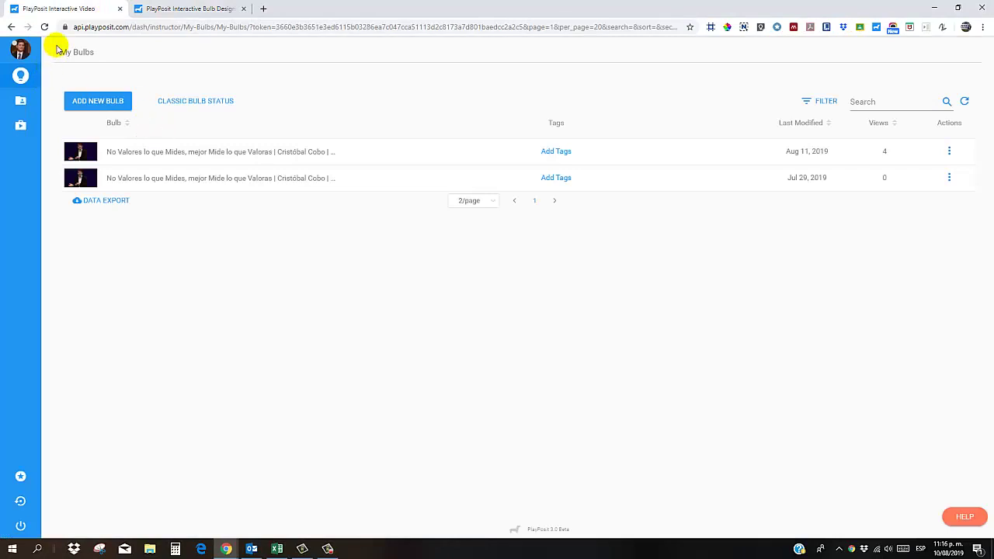
click(45, 27)
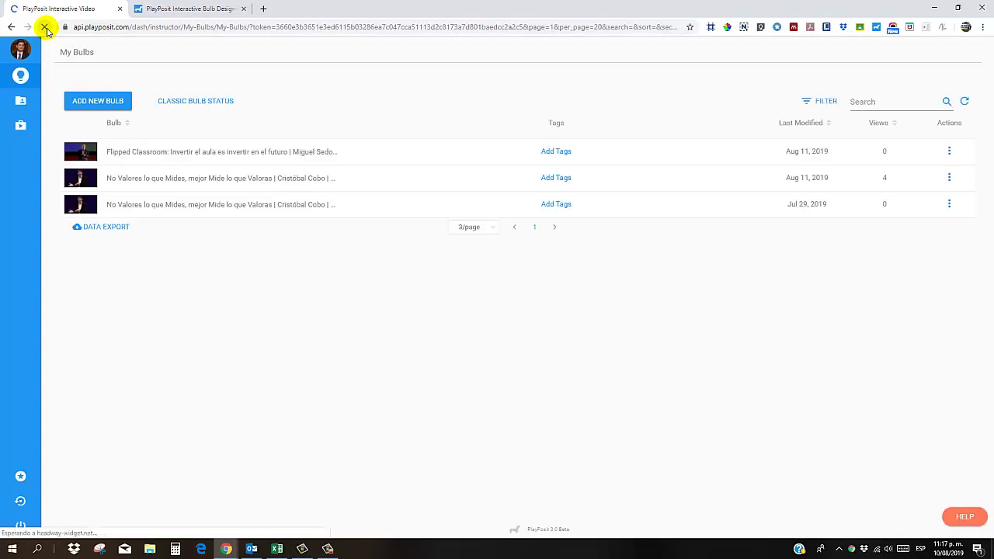
click(45, 27)
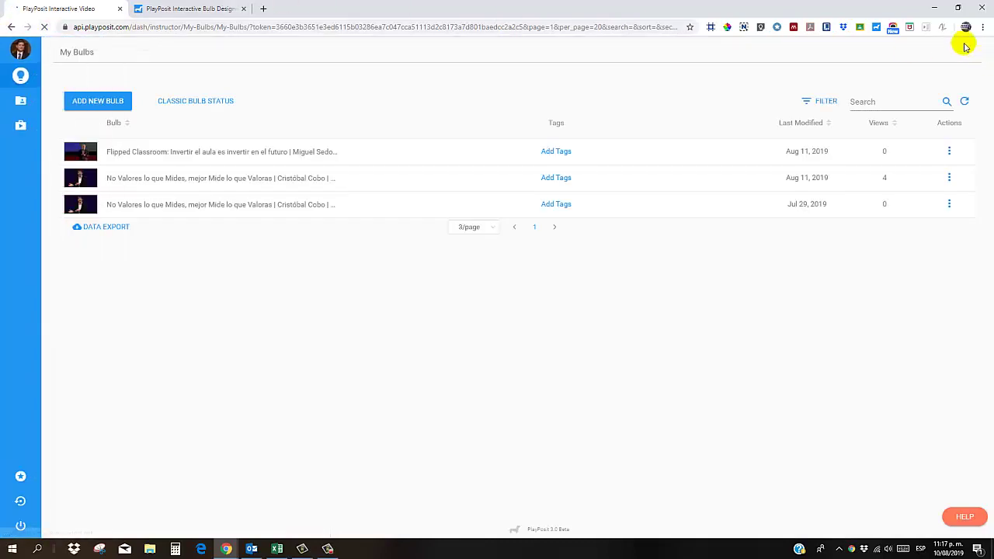
- Open the sharing options of the "Flipped Classroom: Invertir el aula es invertir en el futuro" bulb and copy its preview link
click(949, 153)
click(898, 153)
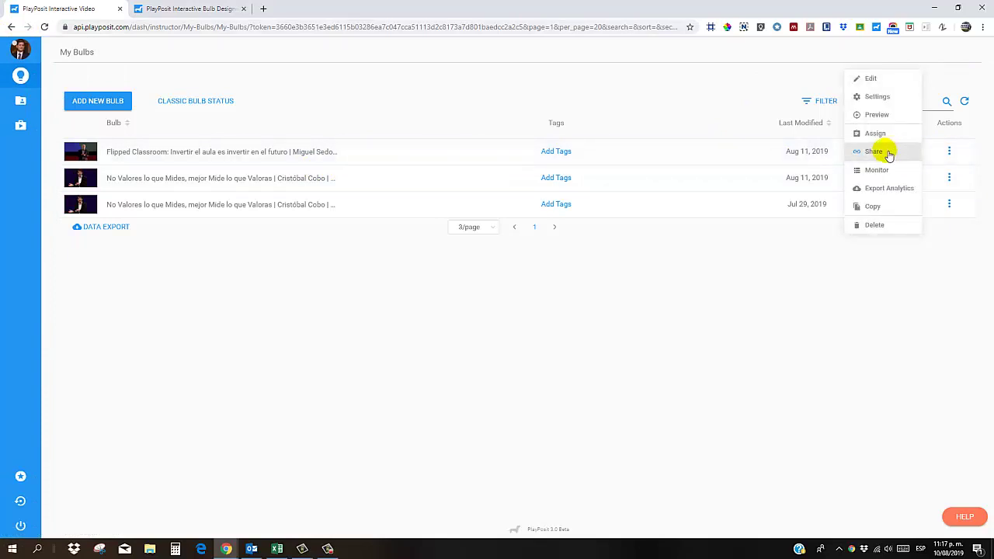
click(886, 153)
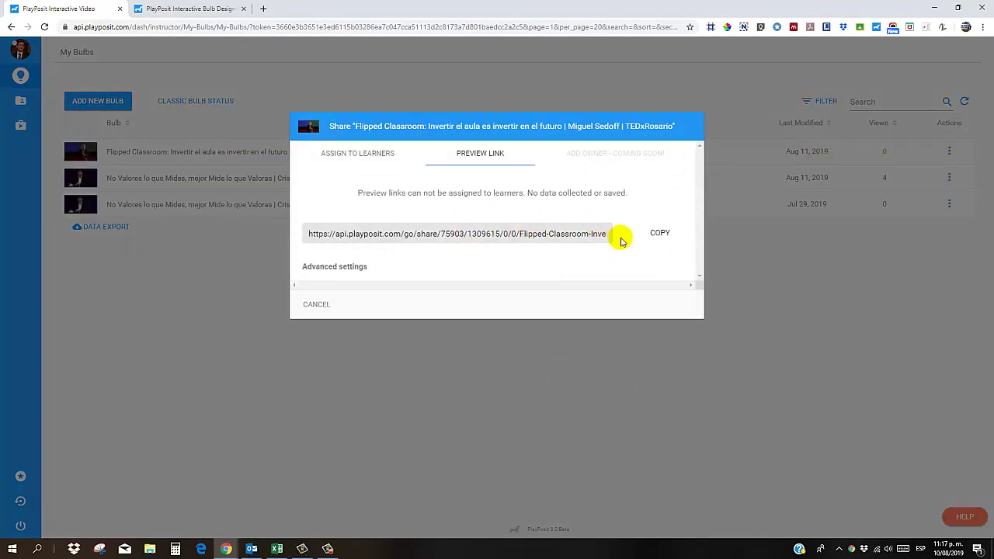
click(658, 239)
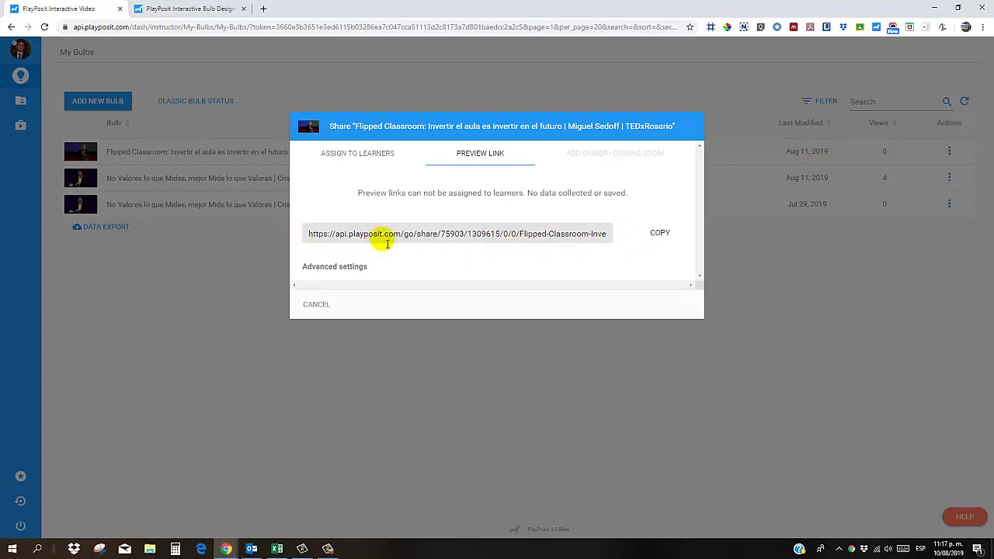
- Show the preview link's embed code in the advanced settings, copy it, try the smaller embed, and turn the embed code display off again
click(346, 267)
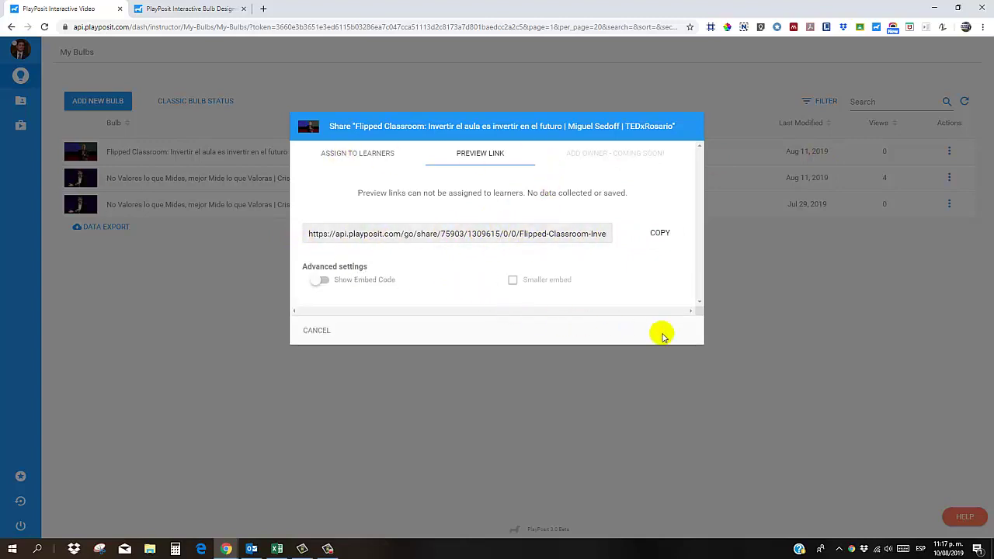
click(326, 281)
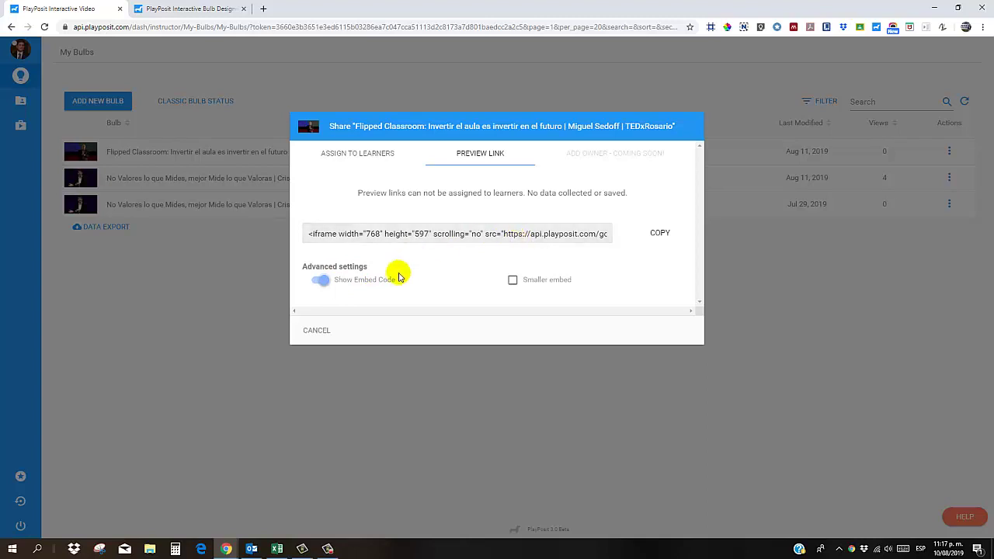
click(354, 280)
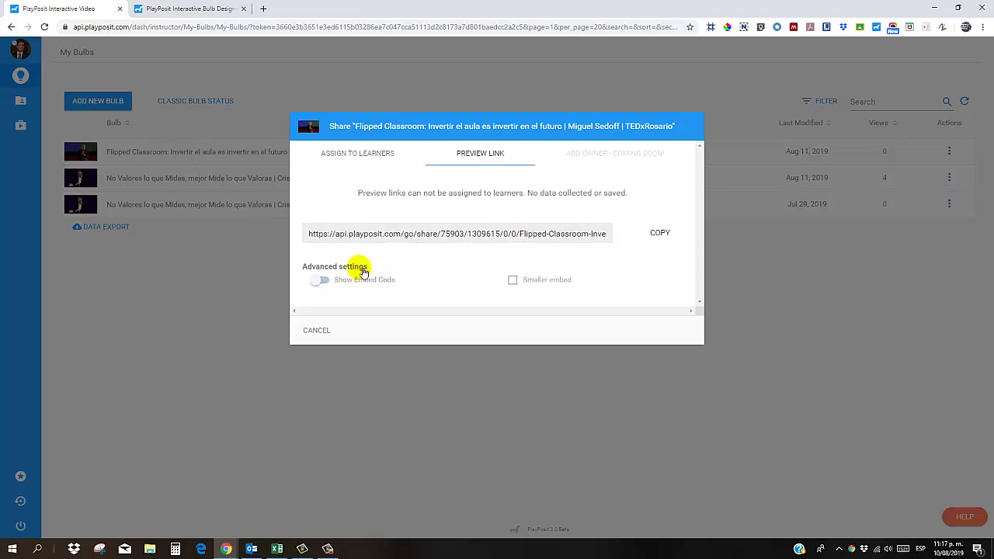
click(346, 286)
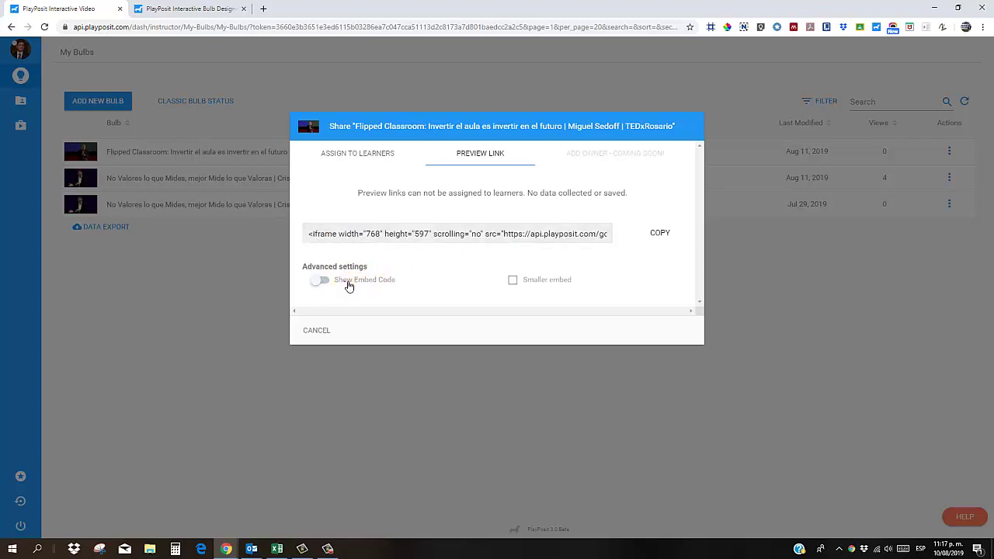
click(656, 235)
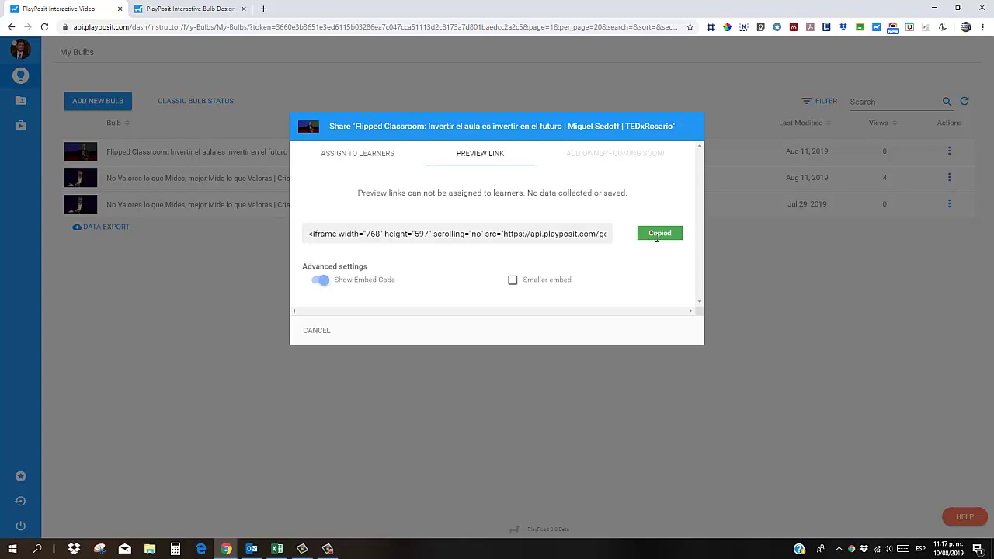
click(561, 285)
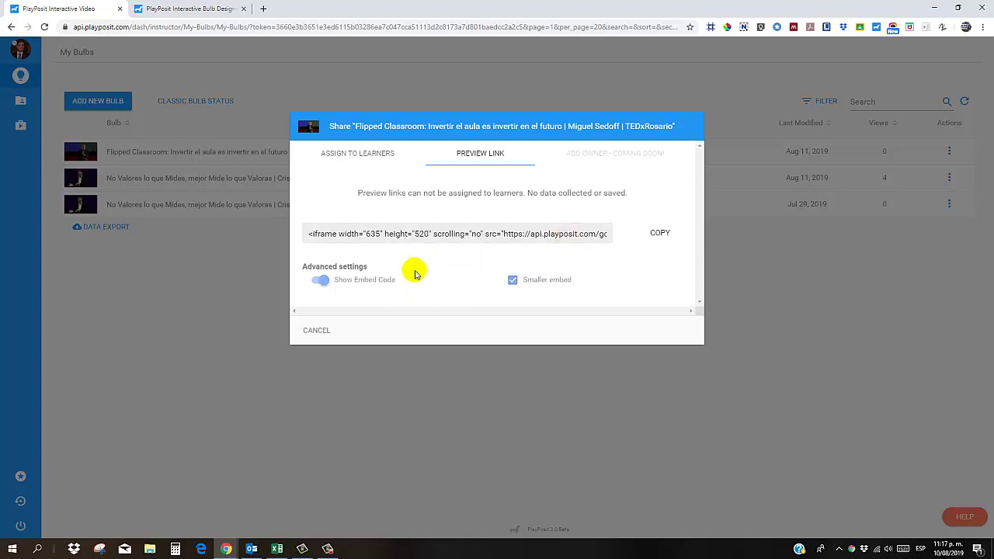
click(414, 273)
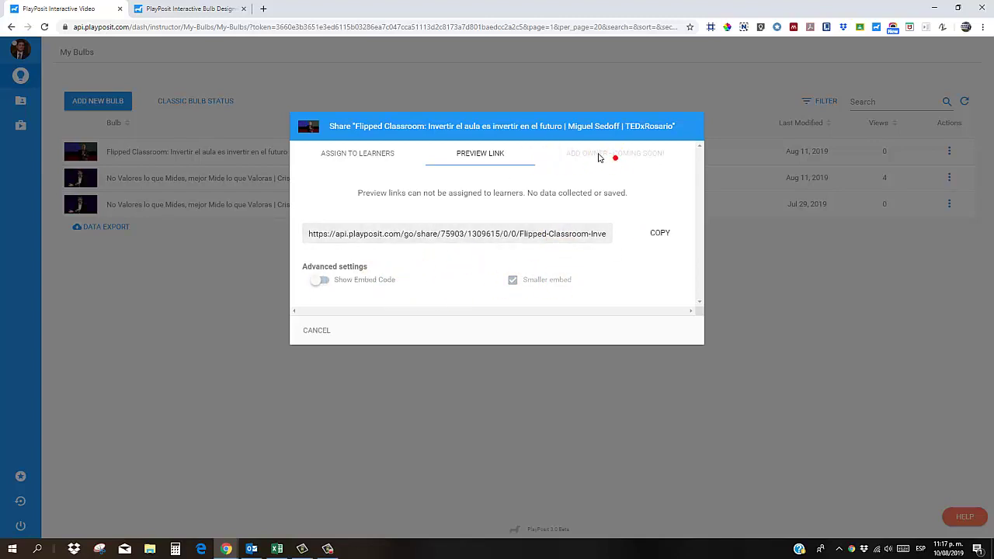
- Show the embed code for assigning the bulb to learners and copy it
click(598, 158)
click(364, 310)
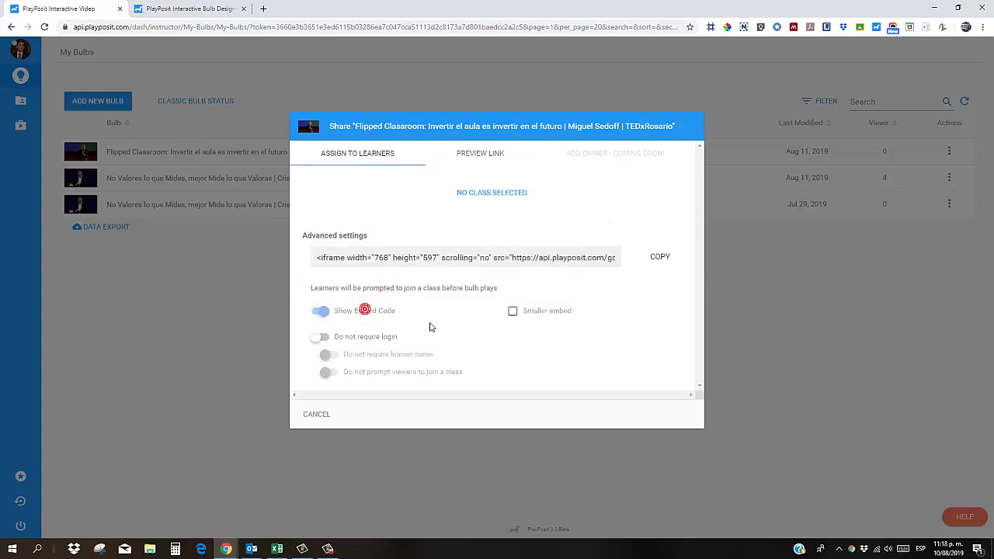
click(661, 258)
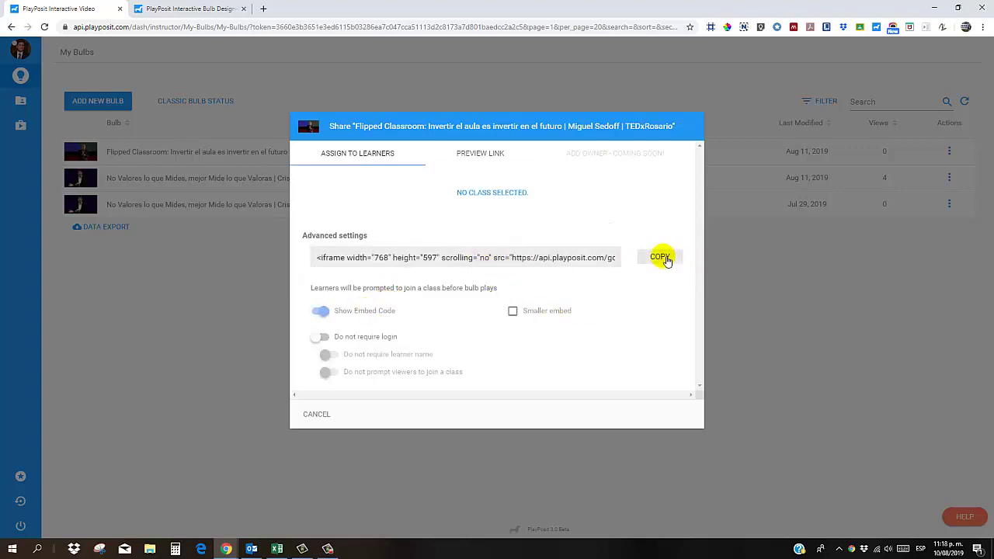
- Try waiving the login, learner name and class-joining prompts for learners, and close the sharing dialog
click(376, 337)
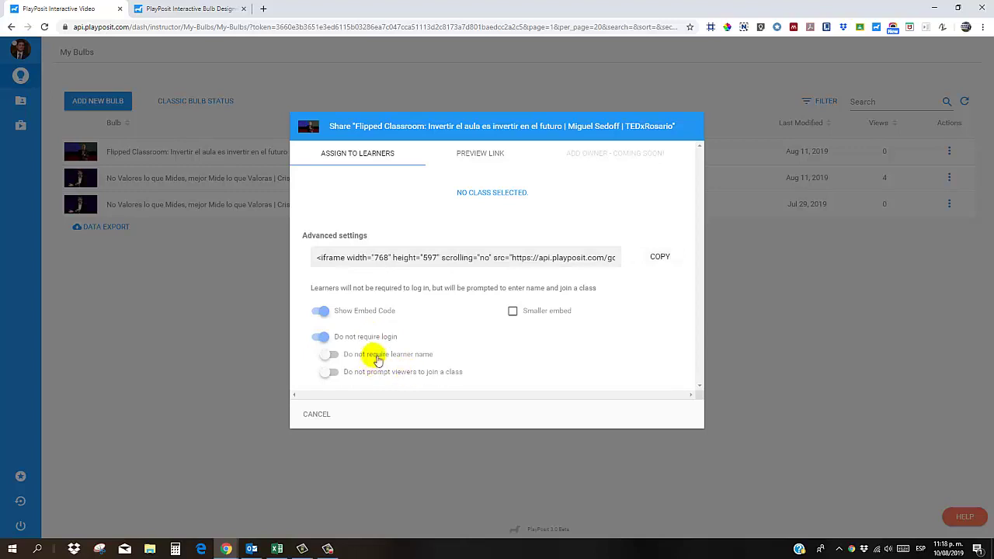
click(378, 357)
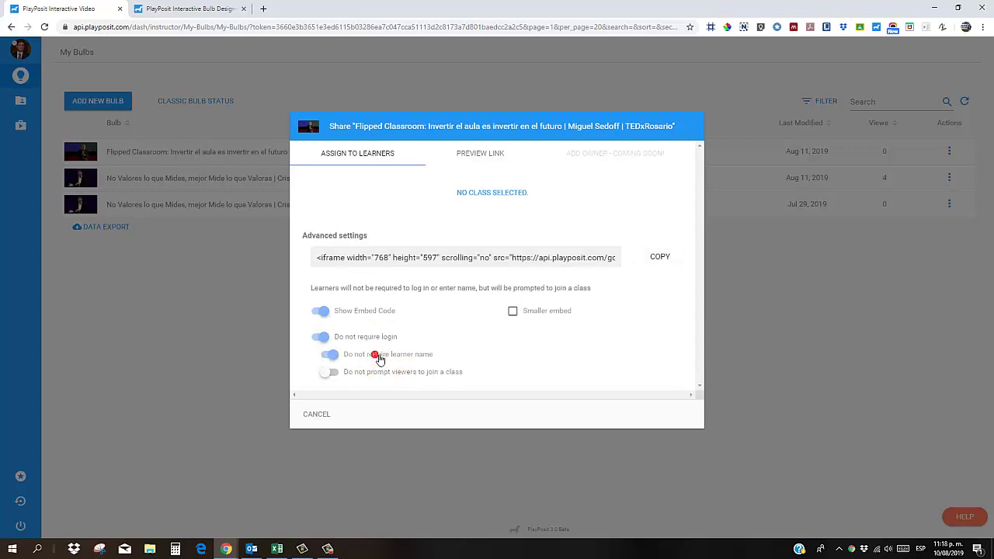
click(390, 374)
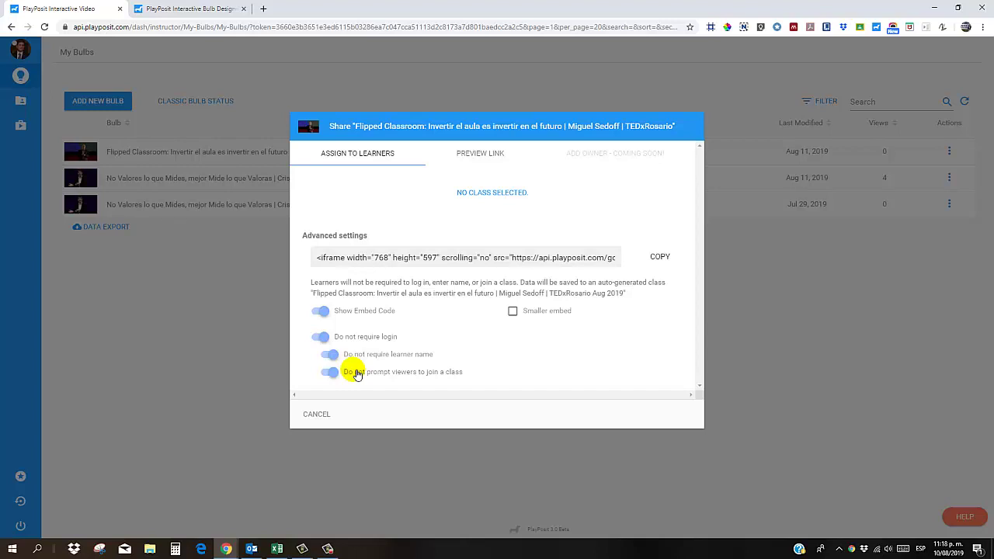
click(320, 412)
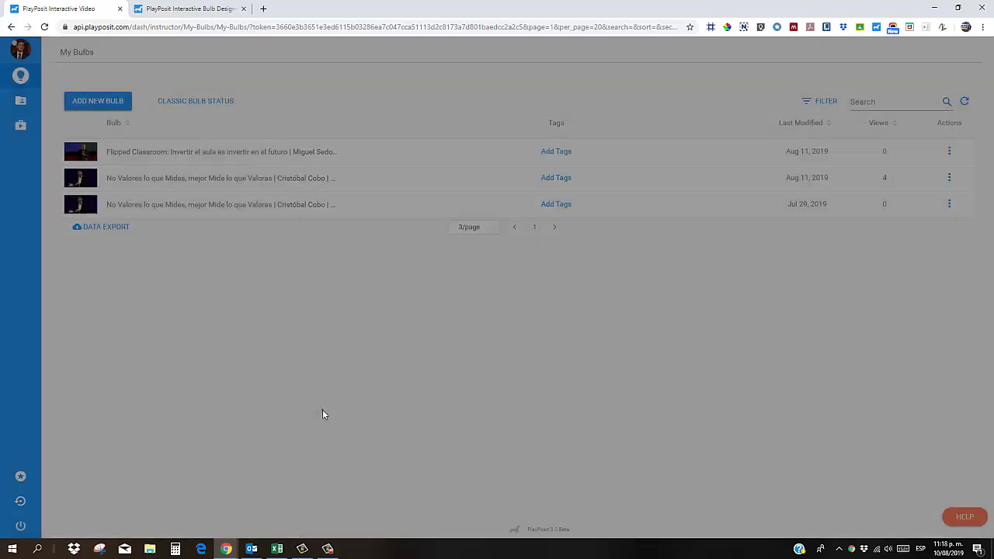